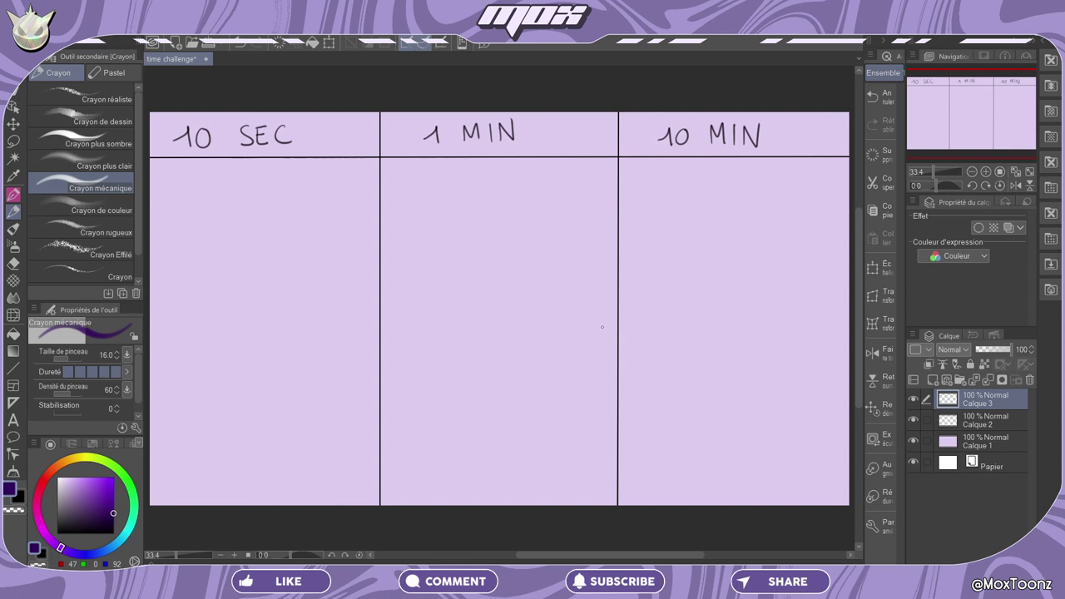
Sketch the chainsaw-headed creature in the 10 SEC column with a toothed blade, rounded head, handle and open jaw.
mouse_move(153, 242)
mouse_down()
mouse_move(238, 244)
mouse_move(295, 267)
mouse_move(234, 312)
mouse_move(248, 317)
mouse_up()
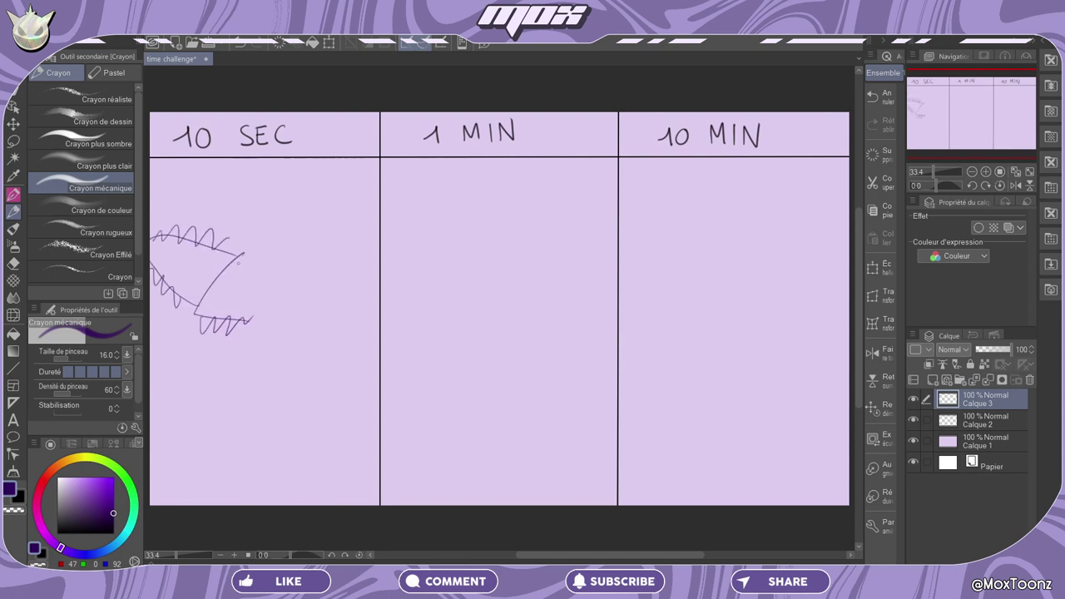
drag(283, 288, 263, 311)
mouse_move(291, 267)
mouse_down()
mouse_move(321, 263)
mouse_move(322, 281)
mouse_up()
mouse_move(223, 325)
mouse_down()
mouse_move(230, 365)
mouse_move(241, 345)
mouse_move(276, 332)
mouse_up()
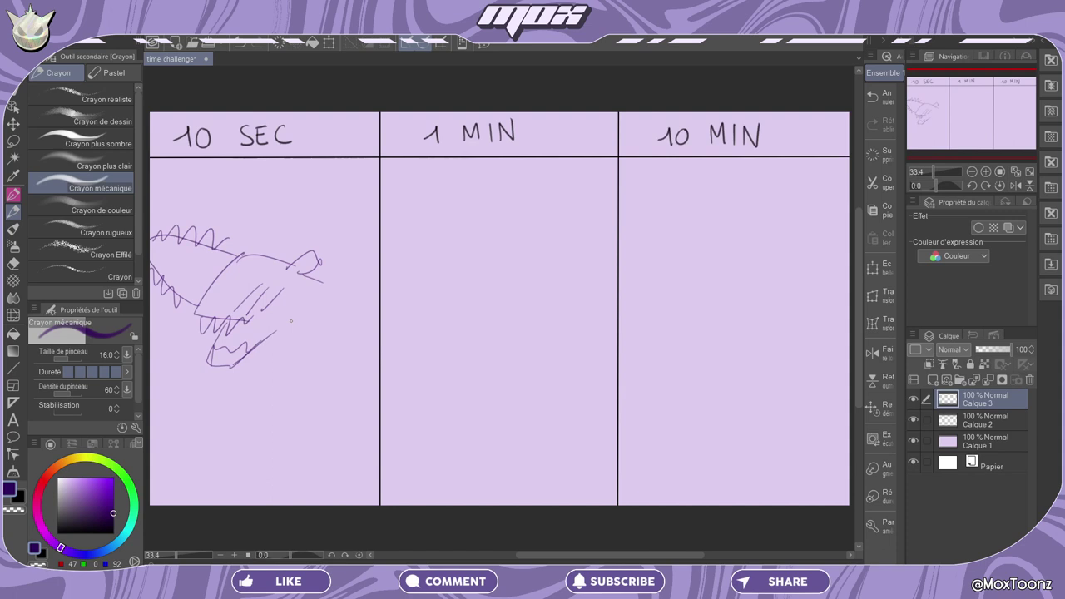
Sketch the top of the creature's head in the 1 MIN column and redraw its upper jaw with pointed teeth.
drag(425, 286, 492, 257)
drag(490, 260, 519, 288)
drag(432, 283, 447, 298)
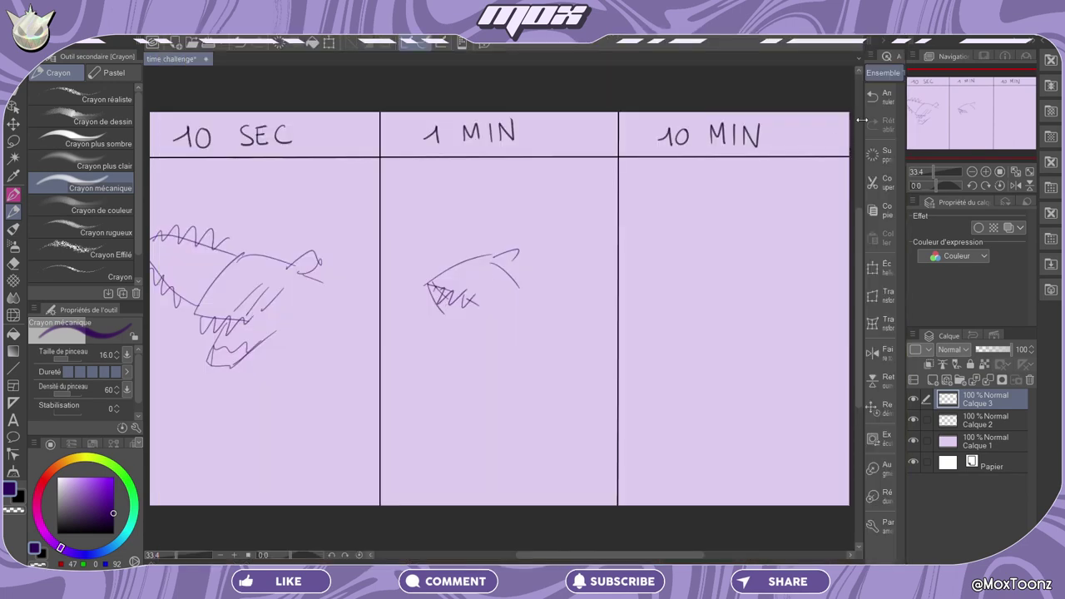
click(874, 97)
click(873, 97)
click(874, 96)
mouse_move(428, 283)
mouse_down()
mouse_move(457, 309)
mouse_move(491, 306)
mouse_move(457, 323)
mouse_move(487, 303)
mouse_up()
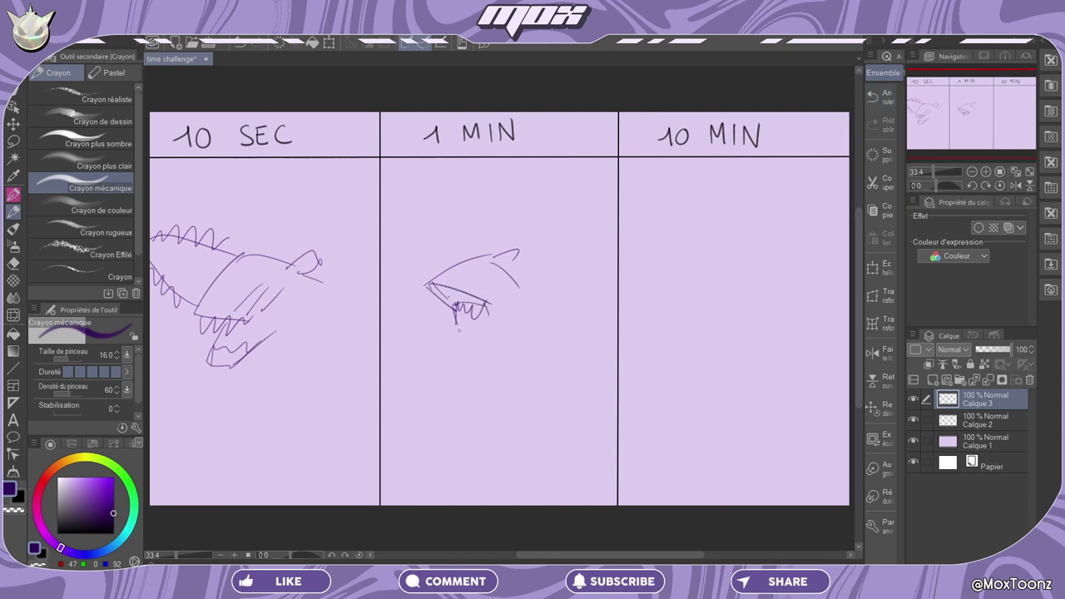
Add the lower jaw, cheek details and back handle to the head in the 1 MIN column.
mouse_move(461, 356)
mouse_down()
mouse_move(504, 353)
mouse_move(441, 387)
mouse_move(517, 366)
mouse_move(514, 335)
mouse_up()
drag(508, 344, 544, 306)
mouse_move(528, 329)
mouse_down()
mouse_move(563, 314)
mouse_move(522, 293)
mouse_move(523, 281)
mouse_move(557, 296)
mouse_move(551, 308)
mouse_up()
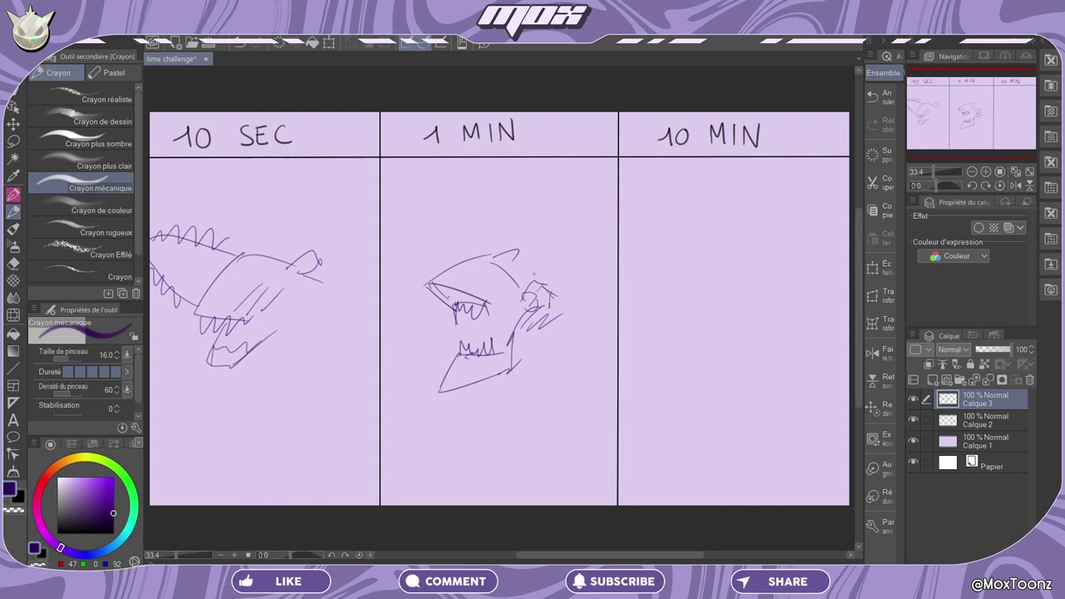
mouse_move(516, 254)
mouse_down()
mouse_move(564, 303)
mouse_move(553, 239)
mouse_move(532, 254)
mouse_up()
drag(538, 254, 529, 265)
Draw the long blade rising from the 1 MIN head, with jagged teeth along both edges and a few inner lines.
drag(449, 275, 383, 215)
drag(498, 251, 403, 173)
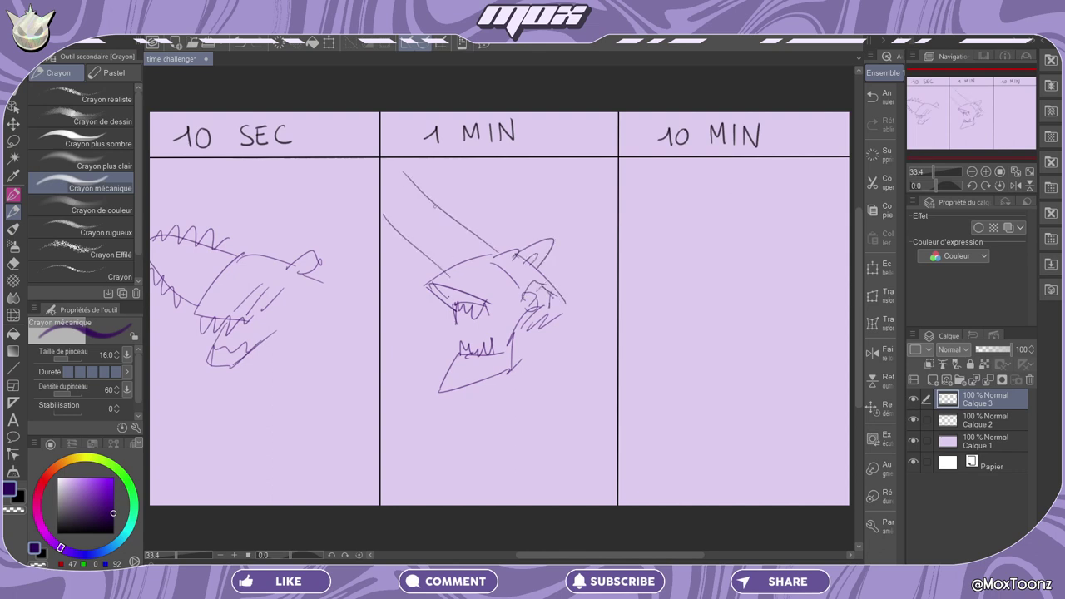
drag(381, 218, 432, 268)
mouse_move(407, 164)
mouse_down()
mouse_move(490, 243)
mouse_move(413, 219)
mouse_up()
drag(480, 249, 414, 191)
mouse_move(424, 214)
mouse_down()
mouse_move(389, 176)
mouse_move(407, 177)
mouse_up()
Add cheek and neck lines to the 1 MIN head and shade the inside of its open mouth.
drag(540, 333, 508, 372)
drag(487, 374, 520, 388)
drag(549, 324, 521, 358)
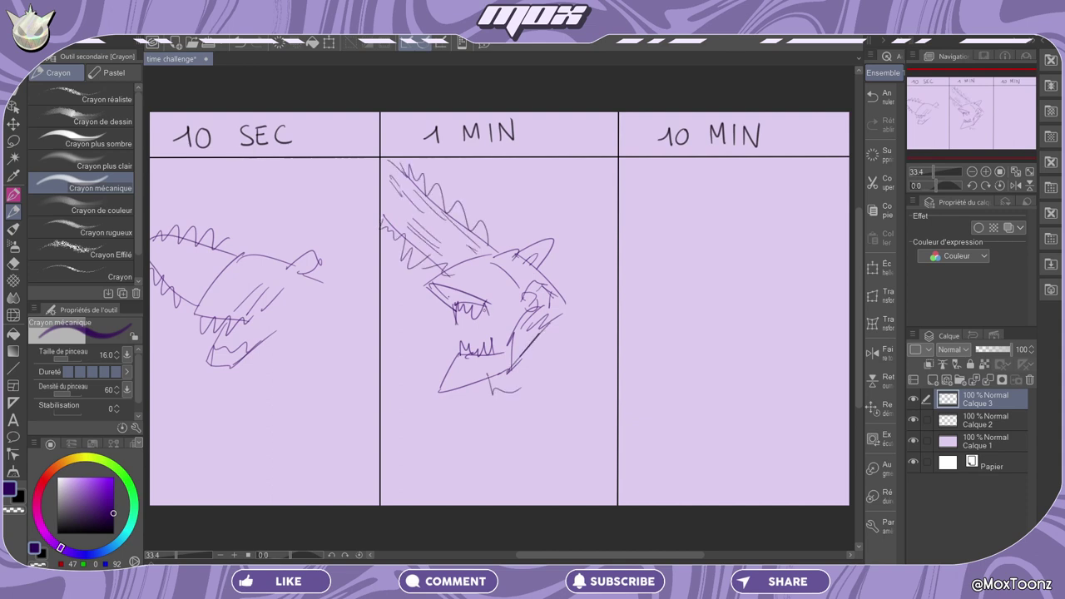
drag(485, 310, 521, 329)
mouse_move(466, 333)
mouse_down()
mouse_move(481, 345)
mouse_move(484, 318)
mouse_up()
mouse_move(463, 319)
mouse_down()
mouse_move(489, 318)
mouse_move(490, 328)
mouse_up()
drag(474, 341, 515, 320)
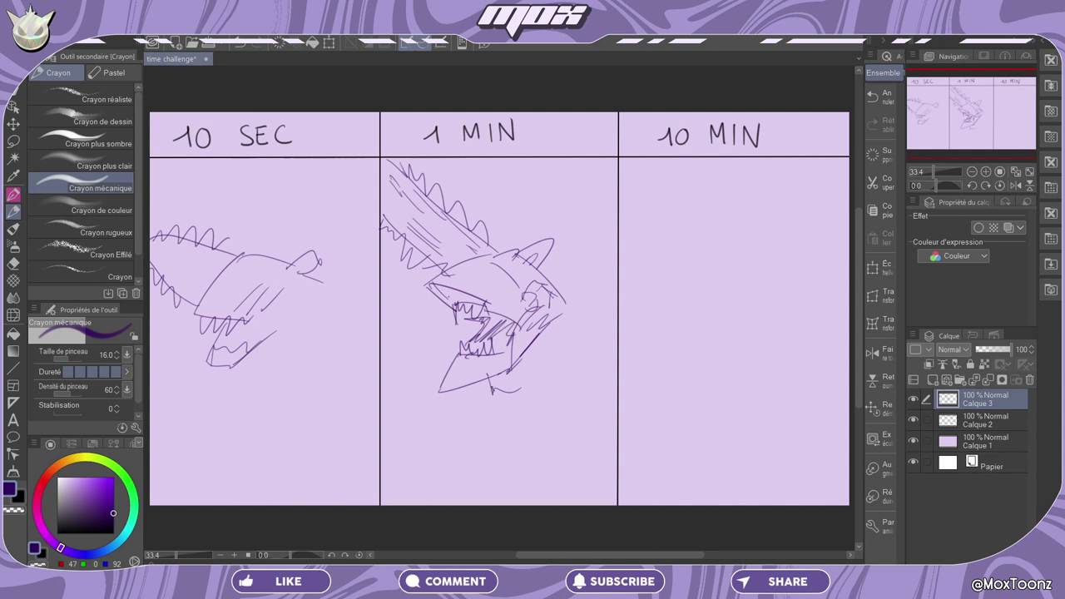
Sketch the hanging tie and collar below the jaw of the 1 MIN creature.
drag(492, 398, 595, 489)
mouse_move(516, 414)
mouse_down()
mouse_move(603, 433)
mouse_move(619, 453)
mouse_up()
drag(532, 342, 553, 360)
drag(551, 366, 582, 396)
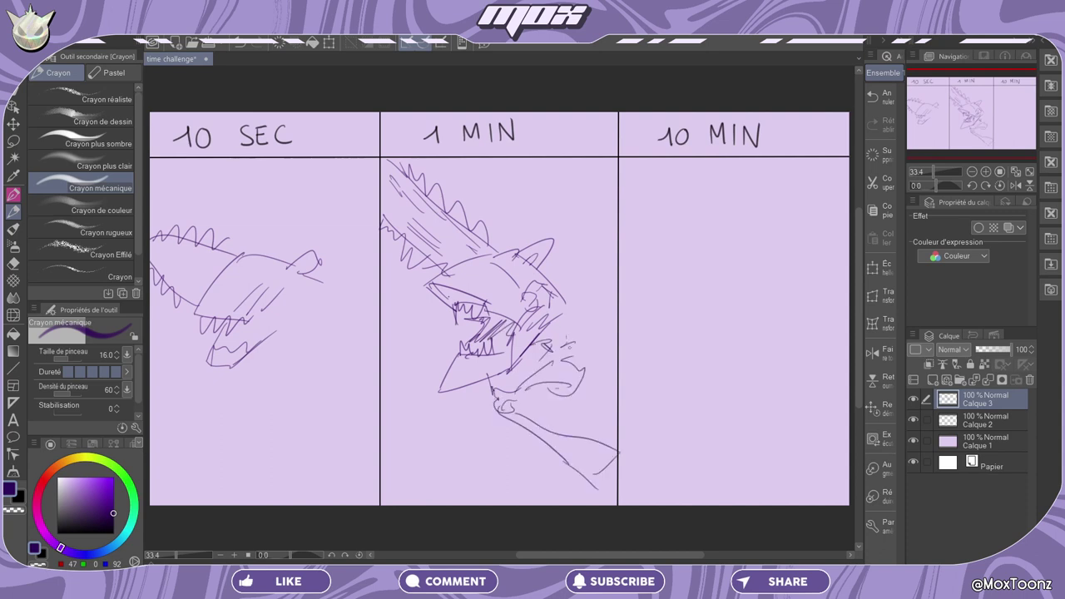
Sketch the shoulder and raised arm behind the head in the 1 MIN column.
drag(593, 250, 600, 308)
drag(608, 291, 582, 358)
drag(601, 224, 593, 316)
drag(563, 166, 593, 203)
drag(582, 243, 574, 263)
drag(510, 155, 556, 218)
drag(541, 201, 568, 223)
drag(559, 221, 571, 236)
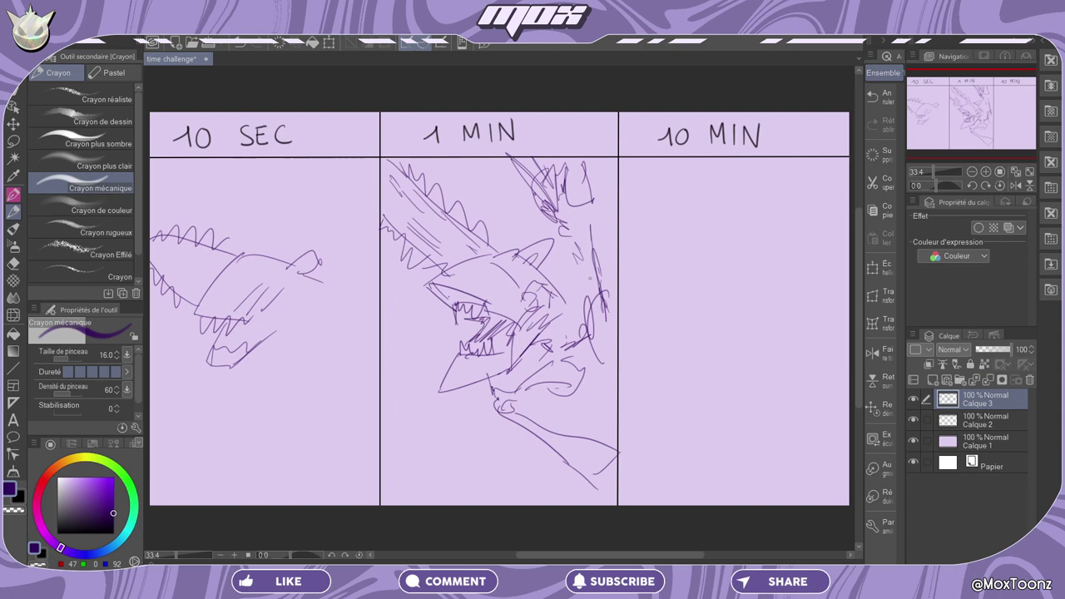
Draw a construction circle in the 10 MIN column and shape it into the creature's pointed upper head with hatching.
mouse_move(679, 263)
mouse_down()
mouse_move(707, 253)
mouse_move(753, 328)
mouse_up()
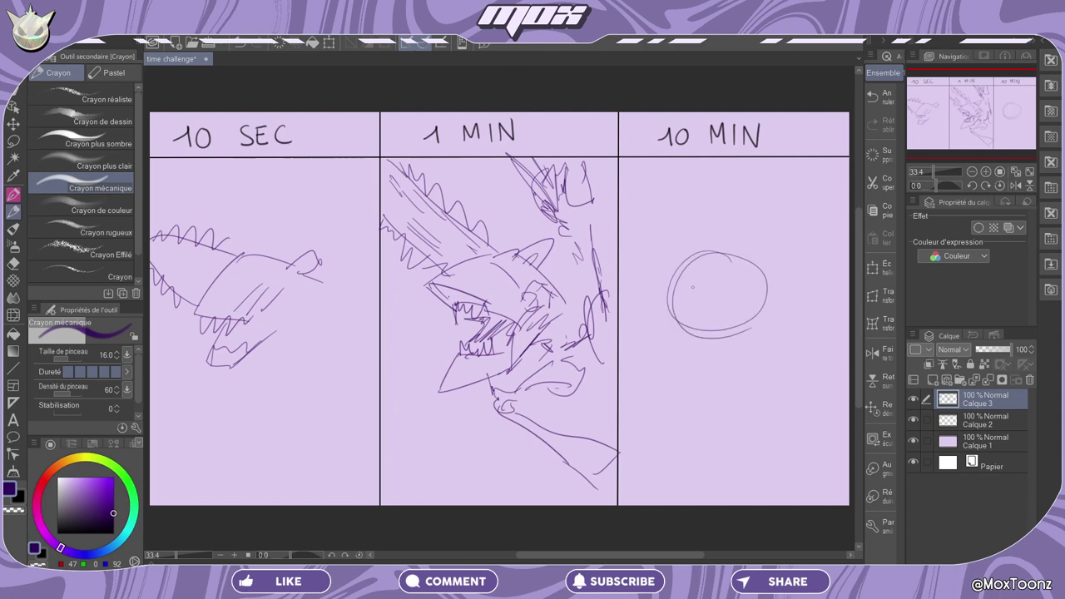
drag(717, 244, 644, 295)
drag(670, 293, 724, 271)
mouse_move(671, 318)
mouse_down()
mouse_move(648, 296)
mouse_move(701, 295)
mouse_move(722, 267)
mouse_up()
drag(691, 299, 729, 278)
drag(704, 303, 741, 289)
mouse_move(646, 297)
mouse_down()
mouse_move(750, 243)
mouse_move(758, 301)
mouse_up()
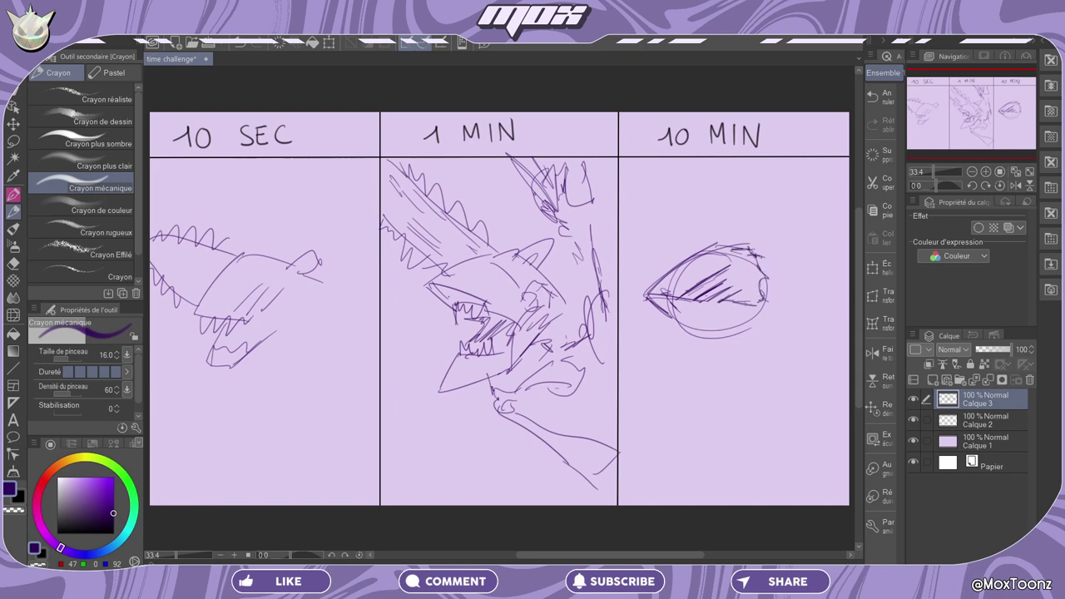
Add the looped handle and the long spiked blade to the head in the 10 MIN column.
mouse_move(721, 246)
mouse_down()
mouse_move(791, 228)
mouse_move(759, 264)
mouse_up()
drag(750, 246, 766, 252)
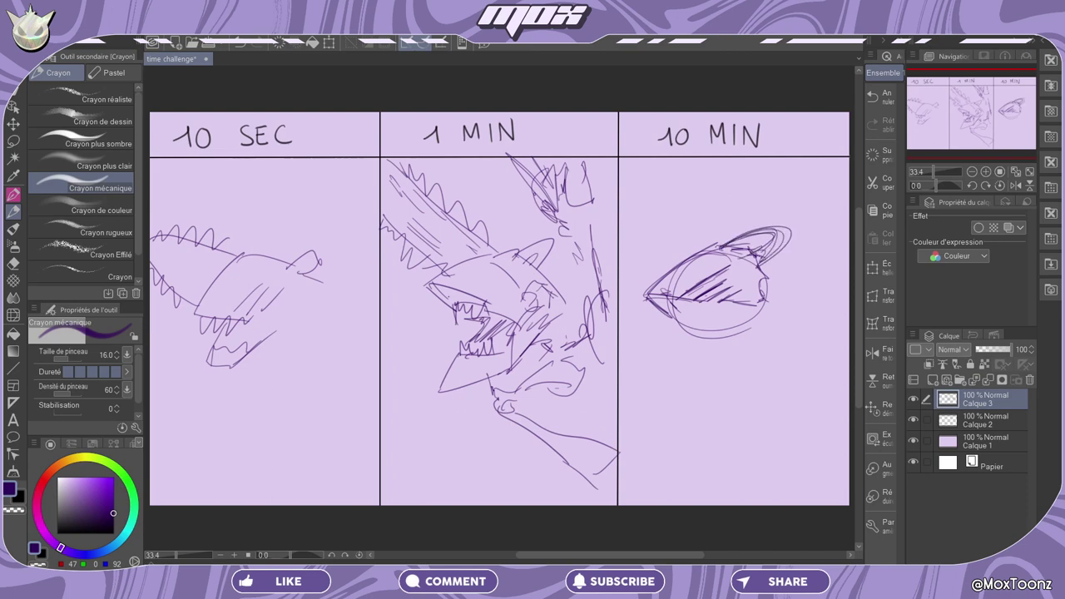
drag(614, 241, 669, 276)
drag(639, 189, 714, 248)
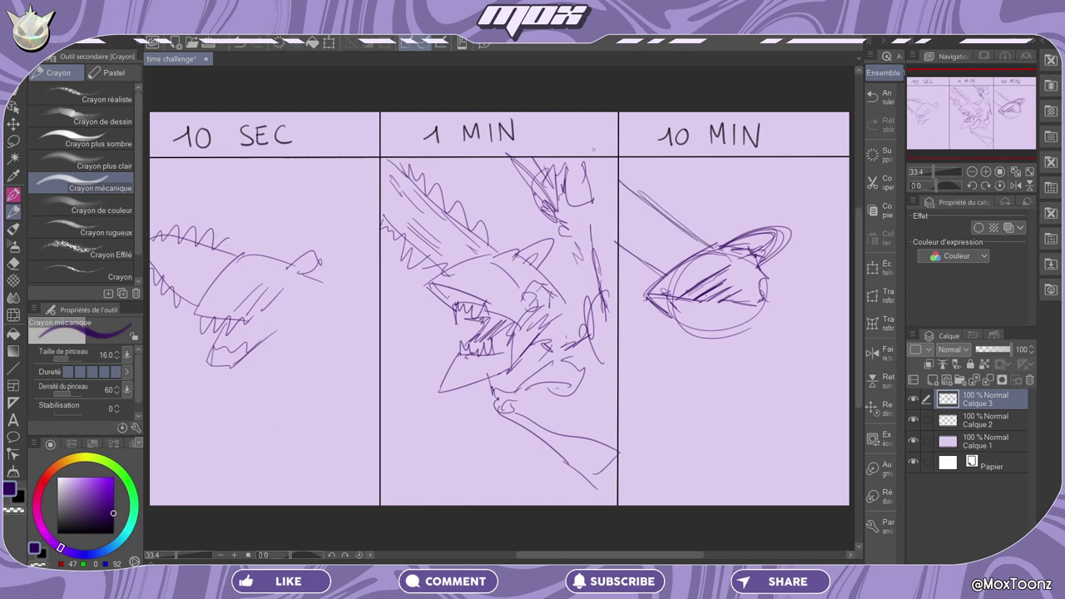
drag(619, 233, 679, 273)
mouse_move(622, 251)
mouse_down()
mouse_move(662, 277)
mouse_move(632, 256)
mouse_up()
drag(621, 175, 706, 235)
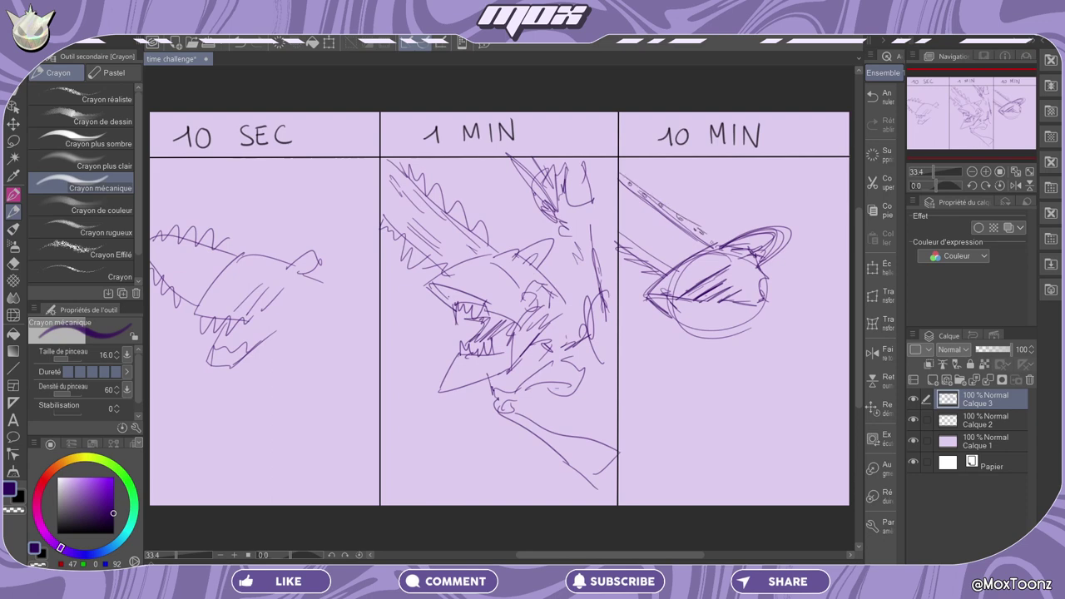
mouse_move(619, 172)
mouse_down()
mouse_move(656, 177)
mouse_move(704, 217)
mouse_up()
drag(689, 224, 707, 229)
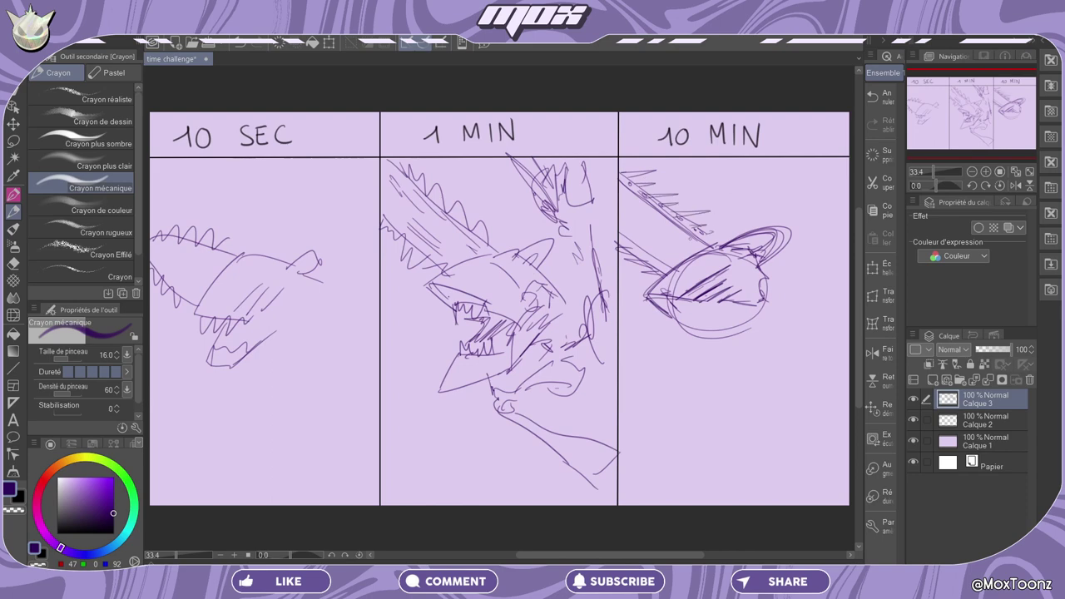
mouse_move(631, 271)
mouse_down()
mouse_move(661, 278)
mouse_move(632, 250)
mouse_move(657, 257)
mouse_up()
Define the back of the 10 MIN head and hatch the cheek beside the mouth.
mouse_move(730, 246)
mouse_down()
mouse_move(773, 231)
mouse_move(754, 260)
mouse_move(779, 326)
mouse_up()
drag(745, 306, 729, 360)
drag(759, 320, 746, 356)
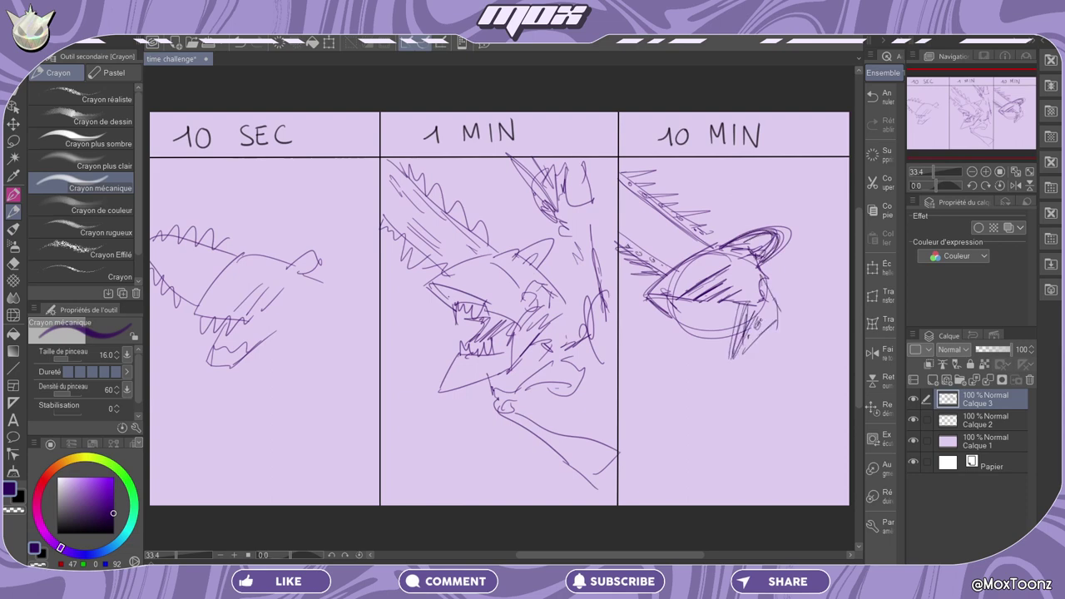
mouse_move(751, 302)
mouse_down()
mouse_move(738, 351)
mouse_move(749, 344)
mouse_up()
drag(772, 301, 753, 338)
mouse_move(757, 299)
mouse_down()
mouse_move(747, 342)
mouse_move(754, 315)
mouse_up()
mouse_move(755, 295)
mouse_down()
mouse_move(742, 306)
mouse_move(769, 327)
mouse_up()
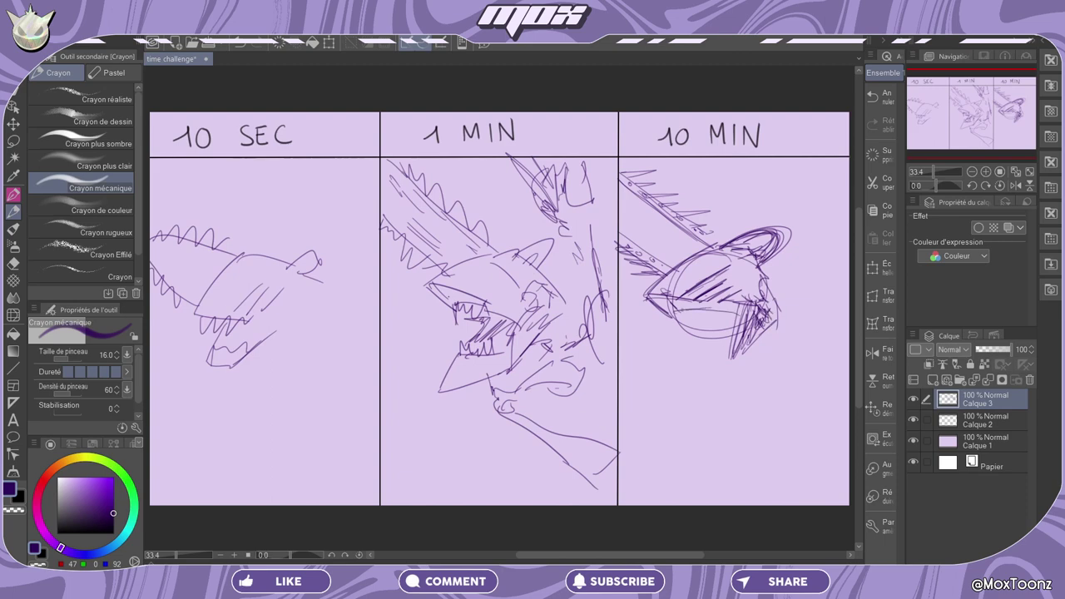
Draw the row of upper teeth and the pointed lower jaw of the 10 MIN head.
mouse_move(671, 316)
mouse_down()
mouse_move(674, 350)
mouse_move(678, 338)
mouse_up()
drag(682, 311, 688, 341)
drag(692, 312, 699, 344)
drag(704, 307, 706, 330)
mouse_move(713, 308)
mouse_down()
mouse_move(720, 341)
mouse_move(731, 330)
mouse_move(704, 342)
mouse_up()
drag(691, 315, 695, 343)
mouse_move(682, 318)
mouse_down()
mouse_move(688, 334)
mouse_move(729, 333)
mouse_move(664, 384)
mouse_up()
mouse_move(726, 358)
mouse_down()
mouse_move(689, 356)
mouse_move(692, 331)
mouse_move(682, 354)
mouse_move(712, 329)
mouse_move(736, 331)
mouse_up()
Lasso the lower jaw of the 10 MIN head, move it slightly down, deselect it and return to the pencil.
click(13, 142)
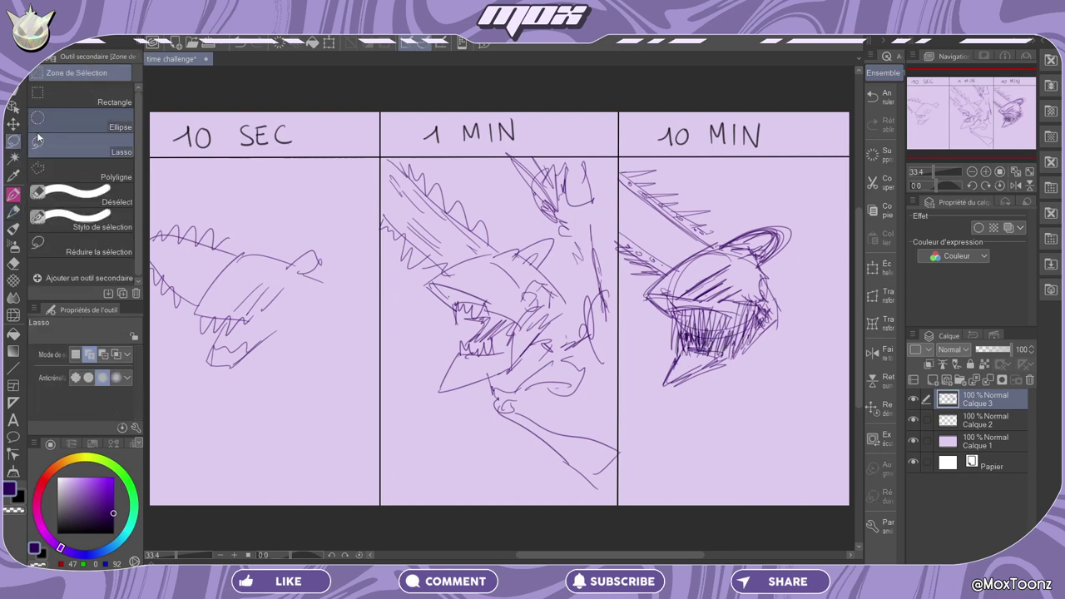
mouse_move(730, 377)
mouse_down()
mouse_move(727, 342)
mouse_move(744, 376)
mouse_move(703, 386)
mouse_up()
click(752, 423)
drag(697, 422, 688, 421)
click(681, 439)
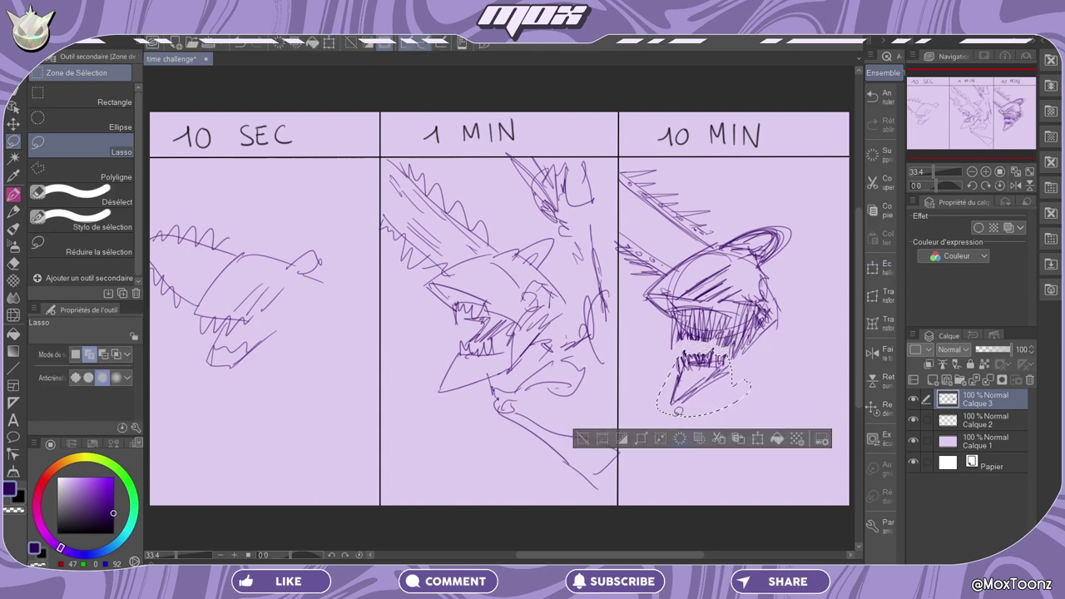
key(ctrl+d)
key(p)
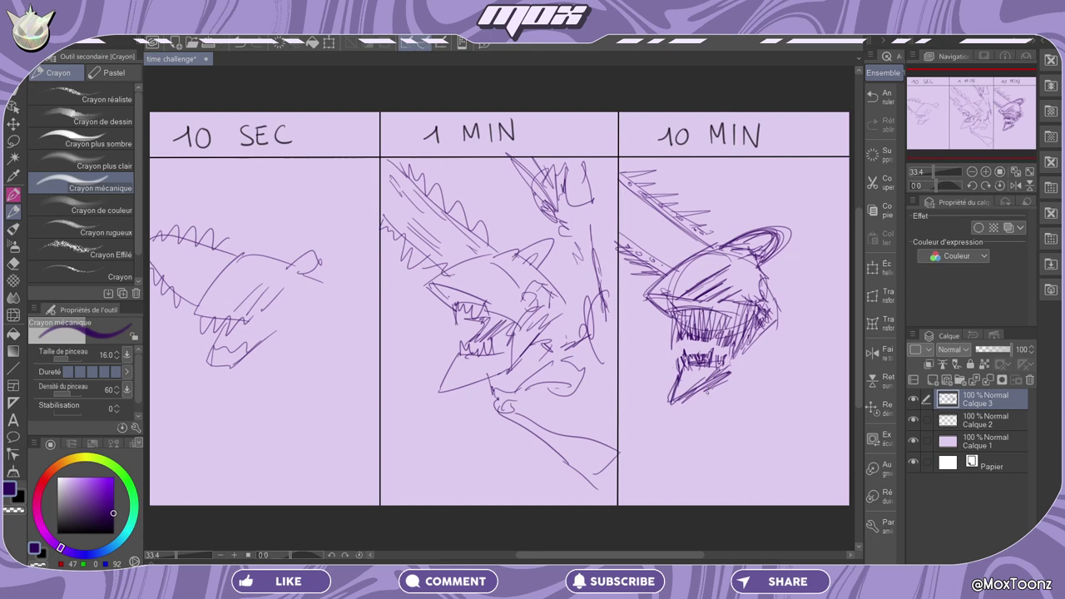
Rework the underside of the lower jaw and draw the neck line up to the shoulder in the 10 MIN column.
mouse_move(709, 405)
mouse_down()
mouse_move(765, 360)
mouse_move(749, 376)
mouse_up()
drag(751, 372, 744, 381)
drag(782, 323, 740, 387)
mouse_move(788, 319)
mouse_down()
mouse_move(747, 377)
mouse_move(778, 341)
mouse_up()
drag(766, 345, 824, 297)
Fill the open mouth of the 10 MIN head with dense dark strokes between the teeth.
mouse_move(684, 333)
mouse_down()
mouse_move(688, 356)
mouse_move(725, 357)
mouse_up()
mouse_move(692, 314)
mouse_down()
mouse_move(692, 351)
mouse_move(719, 357)
mouse_move(688, 362)
mouse_up()
drag(689, 350, 699, 362)
mouse_move(693, 342)
mouse_down()
mouse_move(702, 364)
mouse_move(731, 351)
mouse_move(741, 366)
mouse_up()
drag(732, 314, 736, 359)
Draw the shoulder folds and the raised arm of the 10 MIN creature, hatching the arm darkly at the panel's upper corner.
mouse_move(814, 300)
mouse_down()
mouse_move(824, 302)
mouse_move(790, 340)
mouse_move(804, 408)
mouse_up()
drag(822, 328, 807, 395)
mouse_move(823, 309)
mouse_down()
mouse_move(809, 383)
mouse_move(828, 296)
mouse_move(845, 277)
mouse_move(839, 227)
mouse_up()
mouse_move(827, 249)
mouse_down()
mouse_move(847, 237)
mouse_move(830, 199)
mouse_move(846, 268)
mouse_up()
mouse_move(834, 200)
mouse_down()
mouse_move(839, 218)
mouse_move(805, 189)
mouse_up()
drag(790, 164, 844, 257)
drag(782, 164, 824, 233)
mouse_move(802, 162)
mouse_down()
mouse_move(846, 252)
mouse_move(830, 197)
mouse_up()
mouse_move(784, 163)
mouse_down()
mouse_move(844, 231)
mouse_move(839, 188)
mouse_up()
mouse_move(795, 154)
mouse_down()
mouse_move(845, 227)
mouse_move(796, 160)
mouse_move(840, 242)
mouse_move(839, 213)
mouse_up()
drag(825, 158, 839, 178)
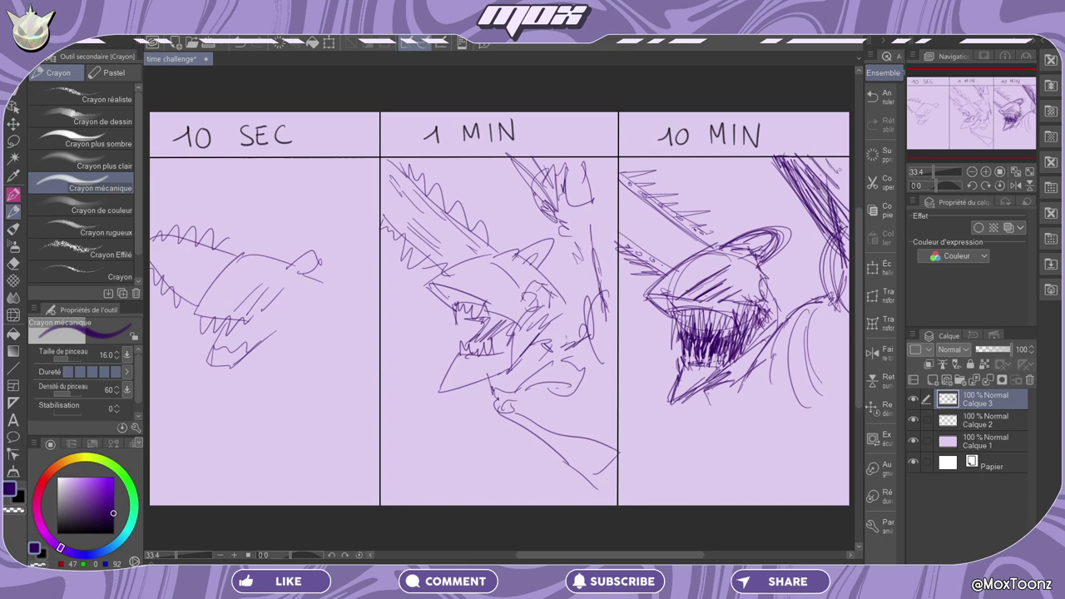
Strengthen the shoulder contour and darken the creases where the raised arm meets the shoulder in the 10 MIN column.
drag(811, 331, 817, 361)
drag(829, 374, 830, 395)
drag(793, 318, 824, 297)
mouse_move(779, 348)
mouse_down()
mouse_move(822, 293)
mouse_move(787, 337)
mouse_up()
drag(831, 248, 826, 298)
drag(833, 254, 829, 336)
mouse_move(840, 298)
mouse_down()
mouse_move(829, 326)
mouse_move(826, 305)
mouse_up()
drag(830, 294, 819, 301)
drag(821, 287, 841, 312)
mouse_move(827, 297)
mouse_down()
mouse_move(849, 338)
mouse_move(834, 389)
mouse_up()
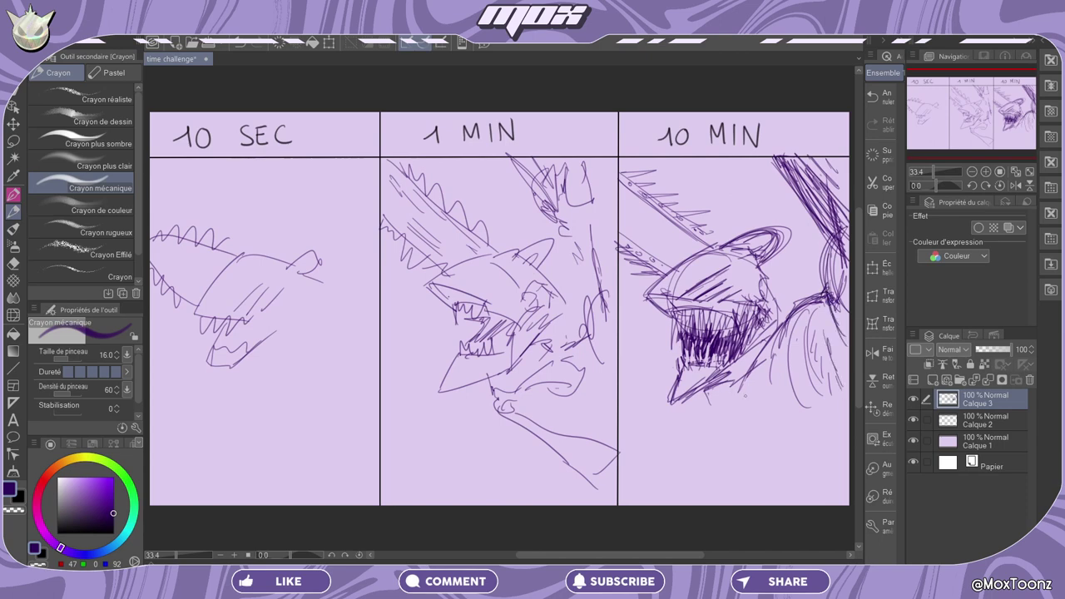
Draw the tie sweeping from under the 10 MIN creature's jaw to the panel's lower corner and fill it with dense hatching.
mouse_move(725, 387)
mouse_down()
mouse_move(712, 396)
mouse_move(729, 382)
mouse_move(719, 419)
mouse_move(709, 411)
mouse_move(729, 396)
mouse_move(711, 398)
mouse_up()
mouse_move(821, 504)
mouse_down()
mouse_move(724, 421)
mouse_move(849, 484)
mouse_up()
drag(720, 423, 740, 459)
drag(723, 426, 744, 461)
drag(760, 450, 812, 504)
mouse_move(769, 457)
mouse_down()
mouse_move(825, 504)
mouse_move(844, 504)
mouse_up()
drag(736, 451, 771, 478)
mouse_move(739, 451)
mouse_down()
mouse_move(815, 504)
mouse_move(782, 484)
mouse_up()
drag(729, 438, 748, 460)
mouse_move(717, 414)
mouse_down()
mouse_move(758, 461)
mouse_move(782, 470)
mouse_up()
drag(752, 447, 849, 489)
drag(749, 454, 819, 502)
drag(772, 463, 847, 500)
mouse_move(736, 451)
mouse_down()
mouse_move(810, 504)
mouse_move(756, 448)
mouse_move(849, 486)
mouse_up()
mouse_move(774, 455)
mouse_down()
mouse_move(849, 505)
mouse_move(822, 490)
mouse_up()
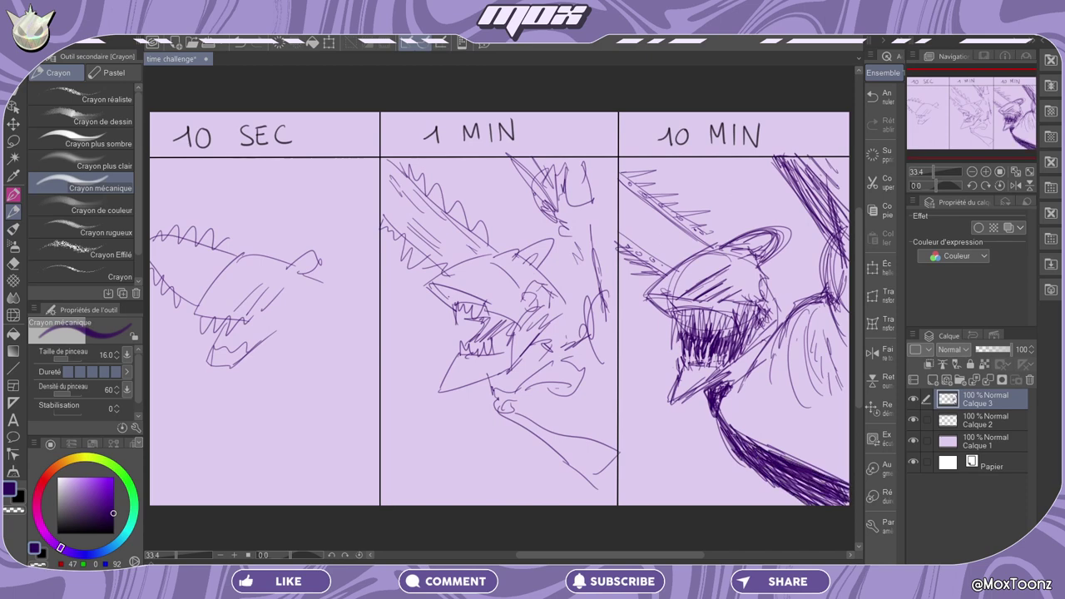
Add shirt fold lines on the chest between the neck and the tie in the 10 MIN column.
mouse_move(746, 392)
mouse_down()
mouse_move(734, 423)
mouse_move(757, 405)
mouse_move(753, 447)
mouse_up()
mouse_move(751, 385)
mouse_down()
mouse_move(769, 366)
mouse_move(767, 411)
mouse_move(764, 401)
mouse_up()
drag(786, 436, 792, 449)
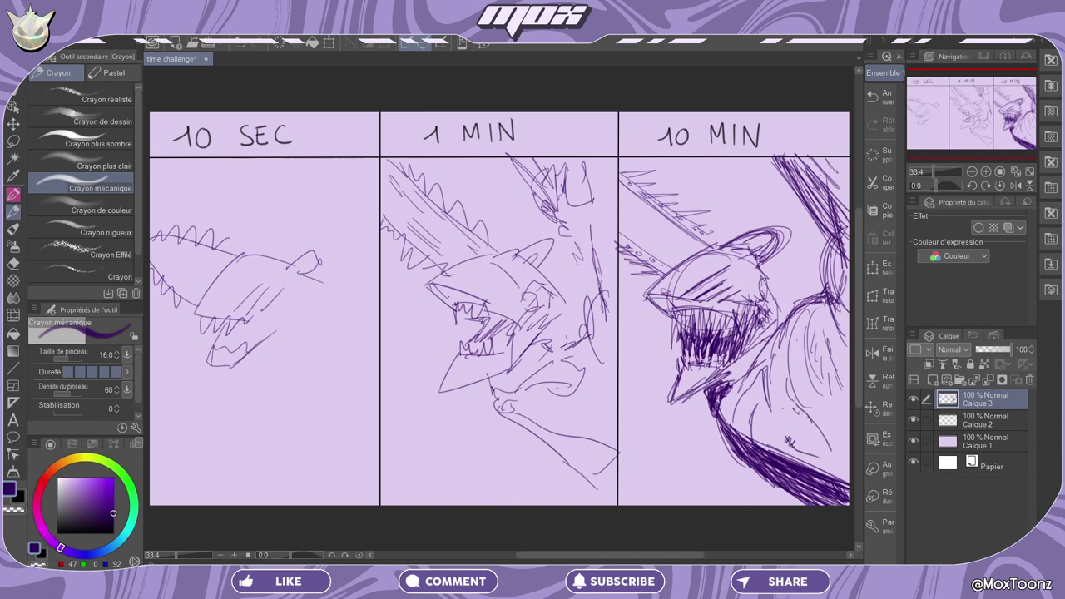
mouse_move(796, 411)
mouse_down()
mouse_move(824, 440)
mouse_move(847, 441)
mouse_up()
Hatch the body of the spiked blade and add its end contour in the 10 MIN column.
drag(635, 236, 667, 257)
mouse_move(640, 239)
mouse_down()
mouse_move(670, 260)
mouse_move(687, 256)
mouse_up()
drag(660, 222, 695, 250)
drag(622, 232, 652, 254)
drag(623, 232, 652, 254)
drag(625, 212, 642, 224)
mouse_move(620, 197)
mouse_down()
mouse_move(642, 224)
mouse_move(647, 215)
mouse_move(621, 233)
mouse_move(629, 238)
mouse_up()
drag(728, 225, 689, 254)
drag(629, 185, 620, 198)
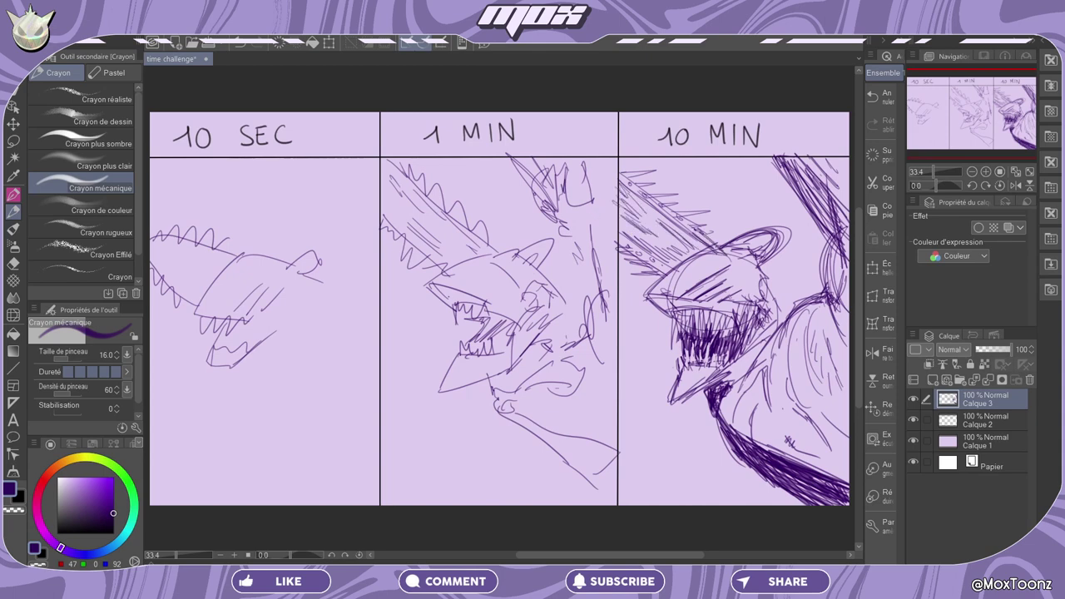
Reinforce the top contour of the 10 MIN head and darken the lower edge of the blade.
drag(722, 233, 649, 297)
mouse_move(719, 251)
mouse_down()
mouse_move(674, 268)
mouse_move(689, 262)
mouse_up()
mouse_move(756, 250)
mouse_down()
mouse_move(722, 267)
mouse_move(747, 280)
mouse_up()
drag(617, 233, 654, 253)
drag(619, 241, 669, 271)
drag(618, 228, 650, 253)
Draw the neck and shirt folds below the 10 MIN creature's jaw, beside the tie.
drag(691, 392, 699, 443)
drag(706, 422, 699, 444)
mouse_move(718, 416)
mouse_down()
mouse_move(724, 427)
mouse_move(691, 455)
mouse_move(691, 469)
mouse_up()
mouse_move(714, 427)
mouse_down()
mouse_move(699, 473)
mouse_move(711, 483)
mouse_move(685, 506)
mouse_up()
drag(716, 465, 705, 504)
mouse_move(789, 494)
mouse_down()
mouse_move(734, 505)
mouse_move(757, 504)
mouse_up()
Sketch the far shoulder and arm below the 10 MIN head, undo the last two strokes and redraw the shoulder line.
drag(698, 431, 640, 502)
drag(664, 444, 634, 494)
drag(700, 431, 663, 446)
drag(650, 470, 638, 498)
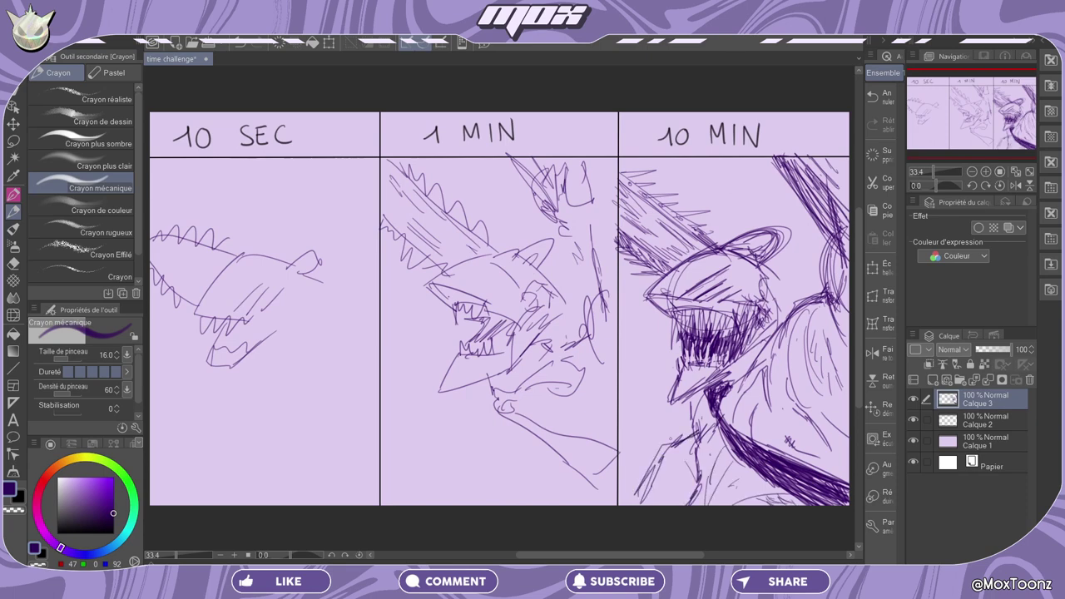
click(880, 97)
click(880, 97)
mouse_move(669, 441)
mouse_down()
mouse_move(631, 503)
mouse_move(646, 479)
mouse_up()
drag(665, 444, 691, 428)
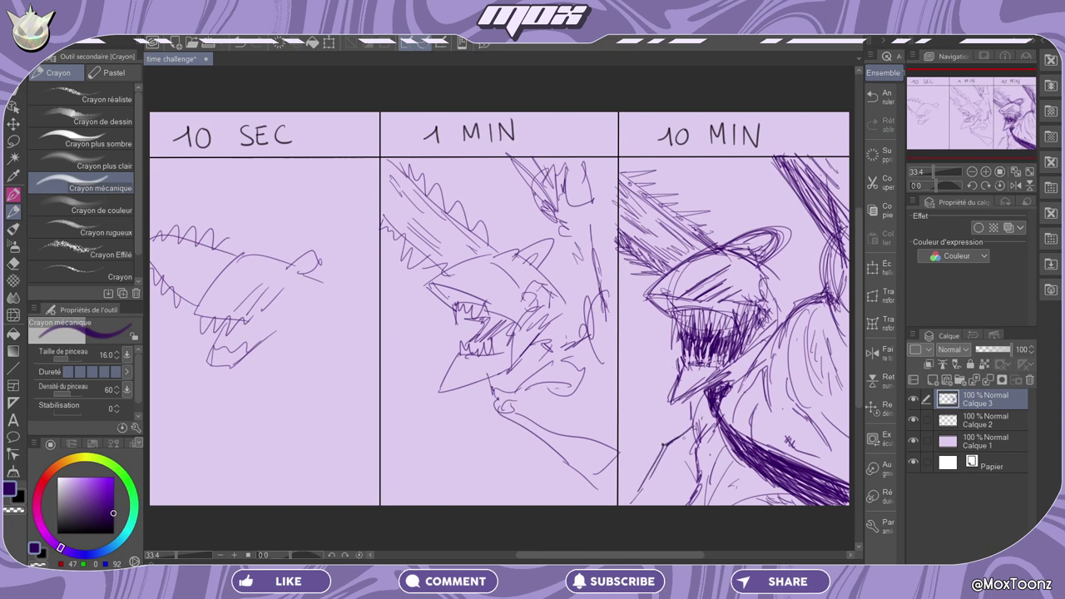
Reinforce the far shoulder and arm outline below the 10 MIN creature's jaw and add shirt fold lines beside the neck.
drag(647, 476, 629, 505)
drag(661, 445, 639, 491)
mouse_move(702, 425)
mouse_down()
mouse_move(663, 456)
mouse_move(659, 491)
mouse_up()
drag(673, 453, 662, 489)
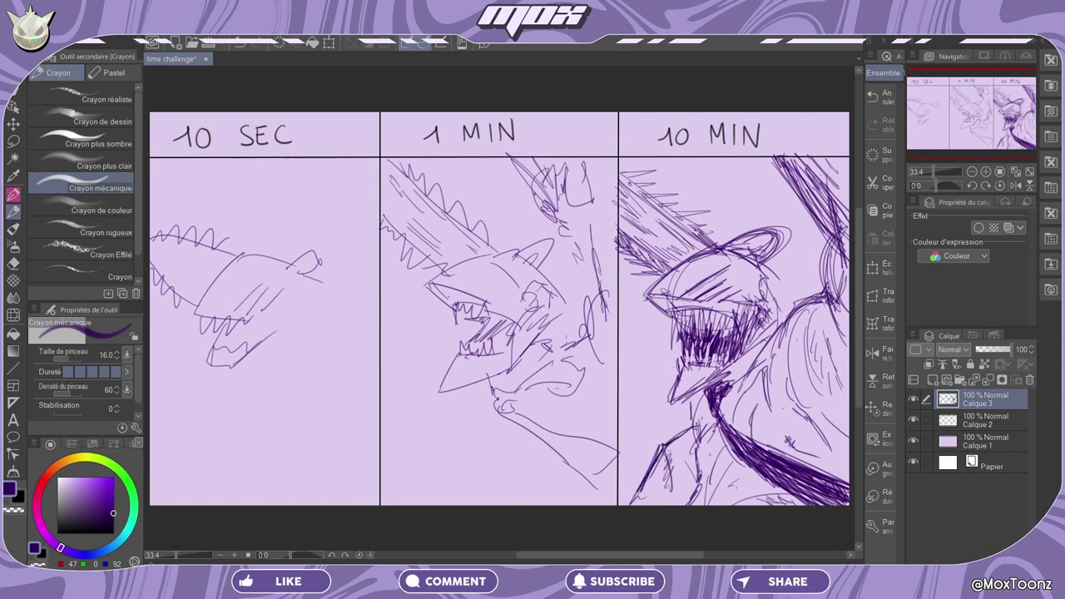
drag(648, 492, 621, 505)
drag(642, 483, 640, 503)
drag(691, 444, 674, 494)
mouse_move(696, 416)
mouse_down()
mouse_move(676, 439)
mouse_move(686, 435)
mouse_up()
Darken the tie's edges in the 10 MIN column and add short fold strokes on the torso around it.
mouse_move(707, 394)
mouse_down()
mouse_move(694, 424)
mouse_move(716, 411)
mouse_move(751, 473)
mouse_up()
drag(734, 458, 809, 505)
mouse_move(761, 474)
mouse_down()
mouse_move(798, 498)
mouse_move(819, 491)
mouse_move(764, 487)
mouse_up()
mouse_move(840, 449)
mouse_down()
mouse_move(764, 481)
mouse_move(824, 504)
mouse_up()
mouse_move(729, 439)
mouse_down()
mouse_move(814, 504)
mouse_move(766, 463)
mouse_up()
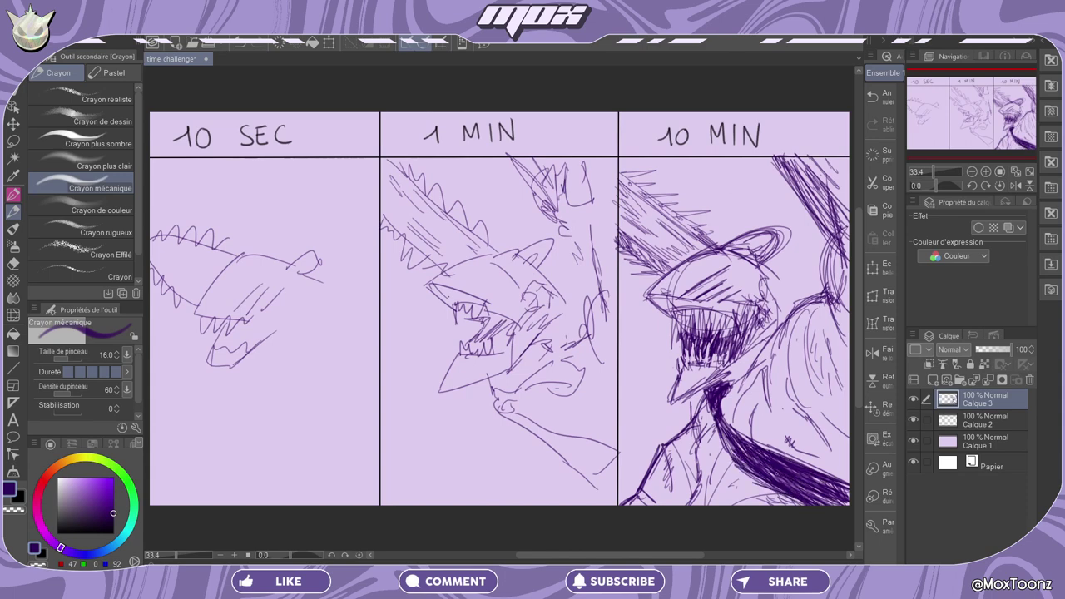
Darken the lower edge of the 10 MIN upper jaw, the lower jaw's contour and the neck shadow beneath it.
drag(709, 389, 692, 420)
mouse_move(652, 296)
mouse_down()
mouse_move(672, 311)
mouse_move(749, 304)
mouse_up()
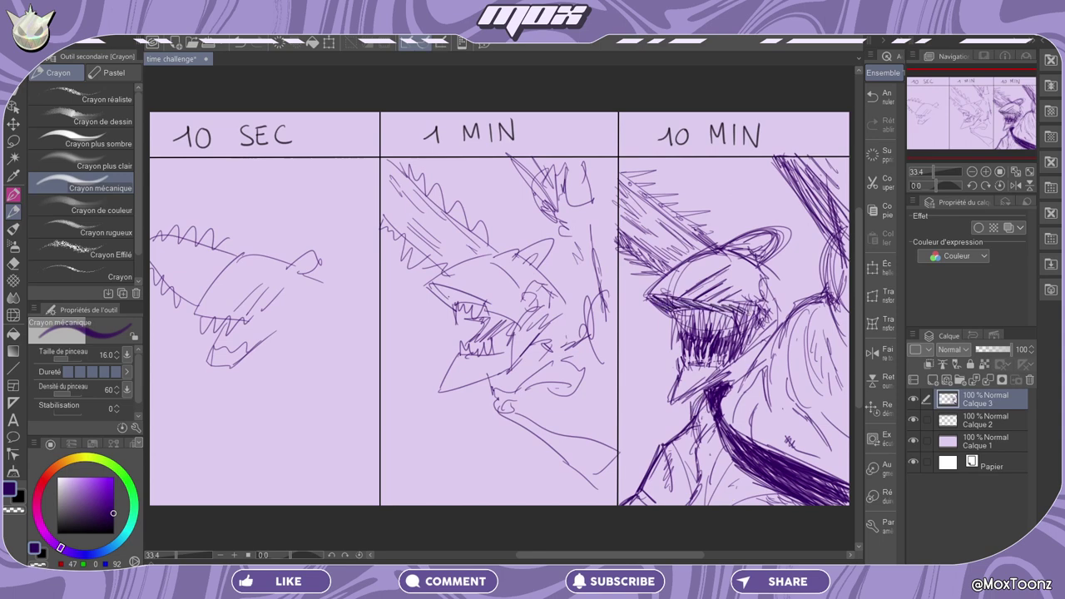
drag(685, 355, 672, 398)
drag(732, 373, 683, 399)
drag(770, 338, 722, 379)
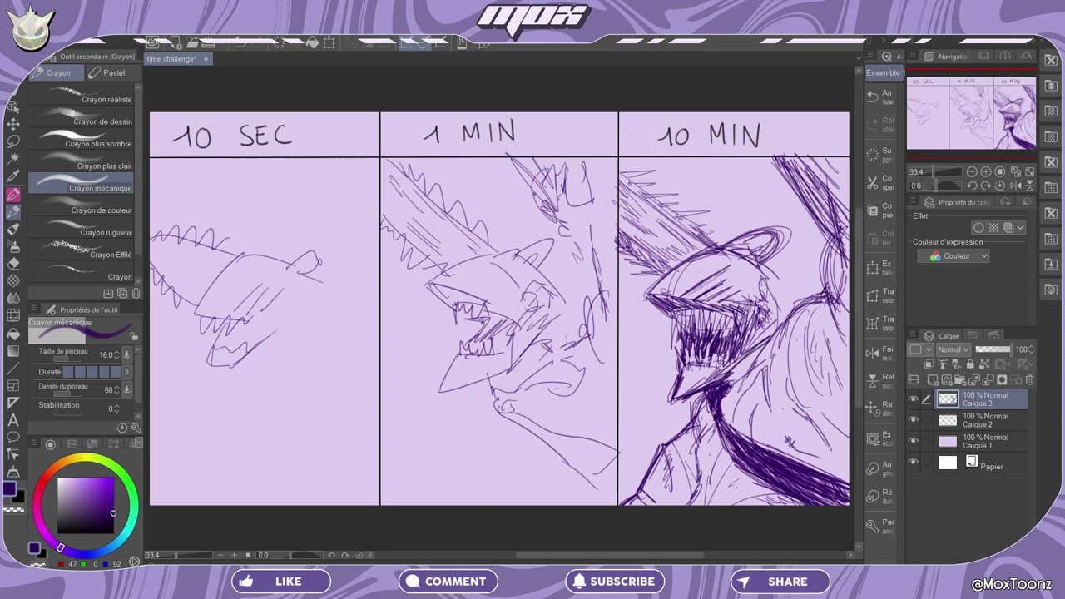
drag(781, 324, 727, 386)
drag(710, 390, 690, 418)
drag(705, 383, 690, 423)
Thicken the 10 MIN head's contour and handle, and fill the area behind the jaw with dark, jagged shading.
mouse_move(658, 288)
mouse_down()
mouse_move(714, 254)
mouse_move(739, 262)
mouse_move(783, 238)
mouse_move(787, 253)
mouse_move(769, 271)
mouse_move(790, 296)
mouse_move(766, 298)
mouse_move(791, 318)
mouse_up()
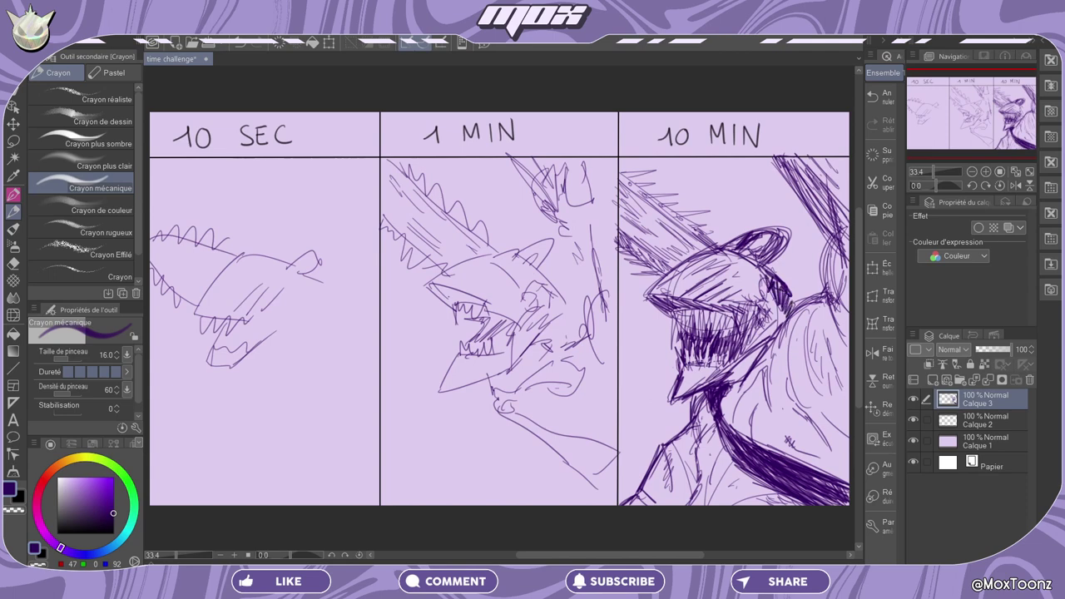
mouse_move(762, 277)
mouse_down()
mouse_move(796, 323)
mouse_move(745, 342)
mouse_move(742, 353)
mouse_up()
drag(753, 311, 784, 345)
mouse_move(759, 268)
mouse_down()
mouse_move(757, 308)
mouse_move(770, 288)
mouse_up()
drag(752, 228, 777, 234)
mouse_move(759, 233)
mouse_down()
mouse_move(774, 260)
mouse_move(786, 256)
mouse_move(781, 265)
mouse_move(751, 238)
mouse_move(782, 229)
mouse_move(766, 250)
mouse_move(784, 248)
mouse_move(783, 290)
mouse_up()
mouse_move(789, 300)
mouse_down()
mouse_move(805, 290)
mouse_move(790, 281)
mouse_move(792, 302)
mouse_up()
mouse_move(780, 277)
mouse_down()
mouse_move(795, 281)
mouse_move(794, 296)
mouse_move(781, 260)
mouse_up()
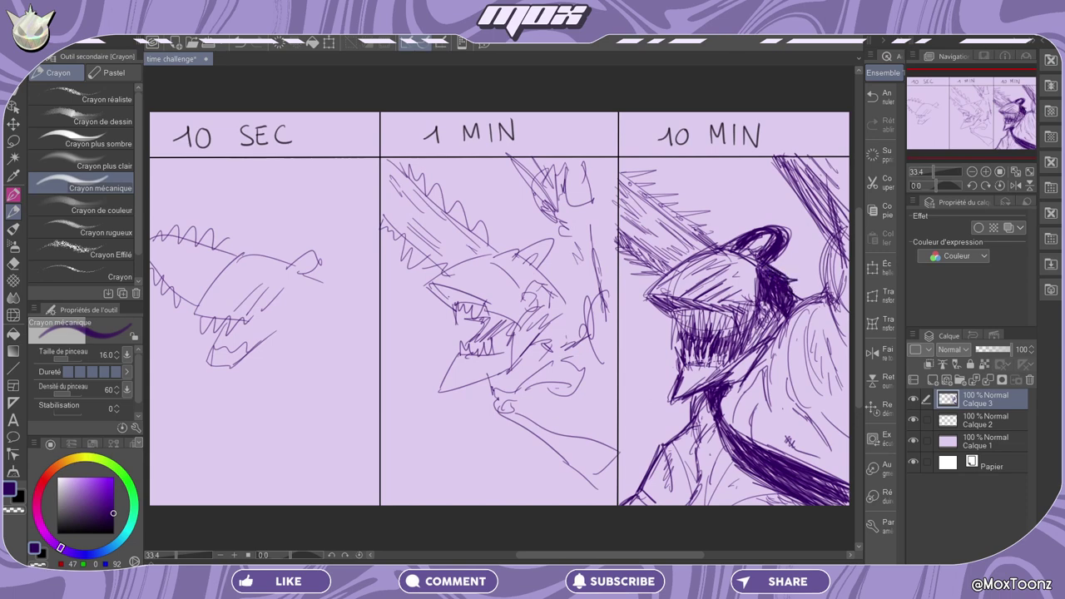
mouse_move(747, 311)
mouse_down()
mouse_move(762, 263)
mouse_move(756, 281)
mouse_up()
Retrace the front of the 10 MIN head and strengthen the contours and teeth of the spiked blade.
drag(662, 282, 704, 255)
mouse_move(668, 277)
mouse_down()
mouse_move(712, 255)
mouse_move(638, 255)
mouse_move(618, 238)
mouse_up()
mouse_move(666, 272)
mouse_down()
mouse_move(616, 231)
mouse_move(624, 235)
mouse_up()
mouse_move(622, 258)
mouse_down()
mouse_move(614, 218)
mouse_move(705, 244)
mouse_up()
drag(624, 177, 715, 239)
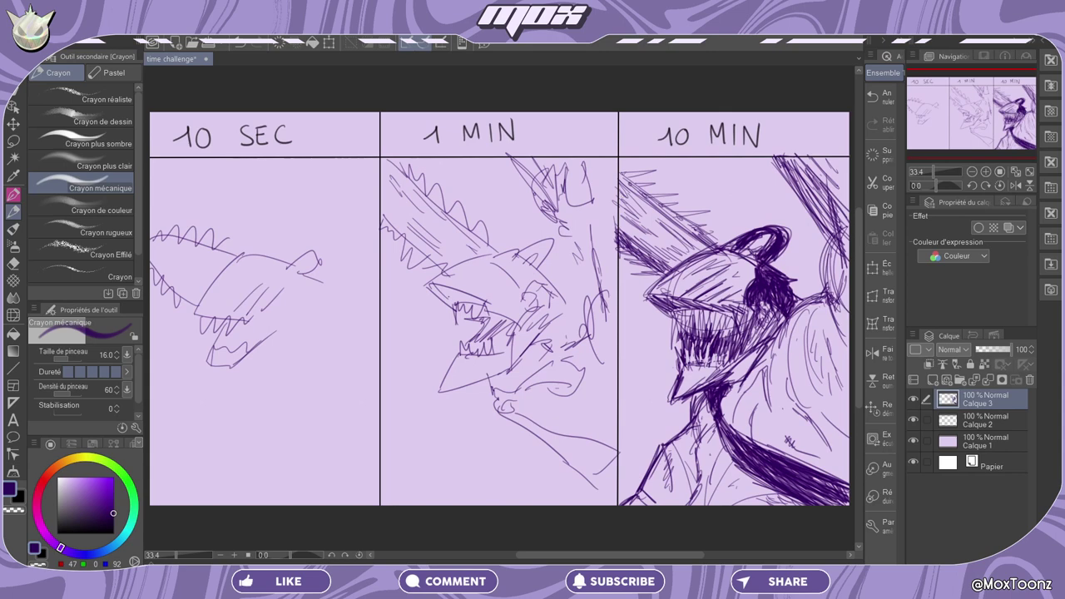
drag(631, 164, 617, 171)
drag(702, 230, 723, 244)
mouse_move(650, 169)
mouse_down()
mouse_move(626, 178)
mouse_move(633, 187)
mouse_up()
Thicken and hatch the dark diagonal form in the upper-right corner of the 10 MIN column.
drag(764, 157, 834, 239)
drag(785, 196, 827, 237)
drag(777, 183, 815, 225)
drag(761, 155, 821, 229)
mouse_move(764, 156)
mouse_down()
mouse_move(842, 244)
mouse_move(834, 216)
mouse_up()
drag(828, 162, 837, 179)
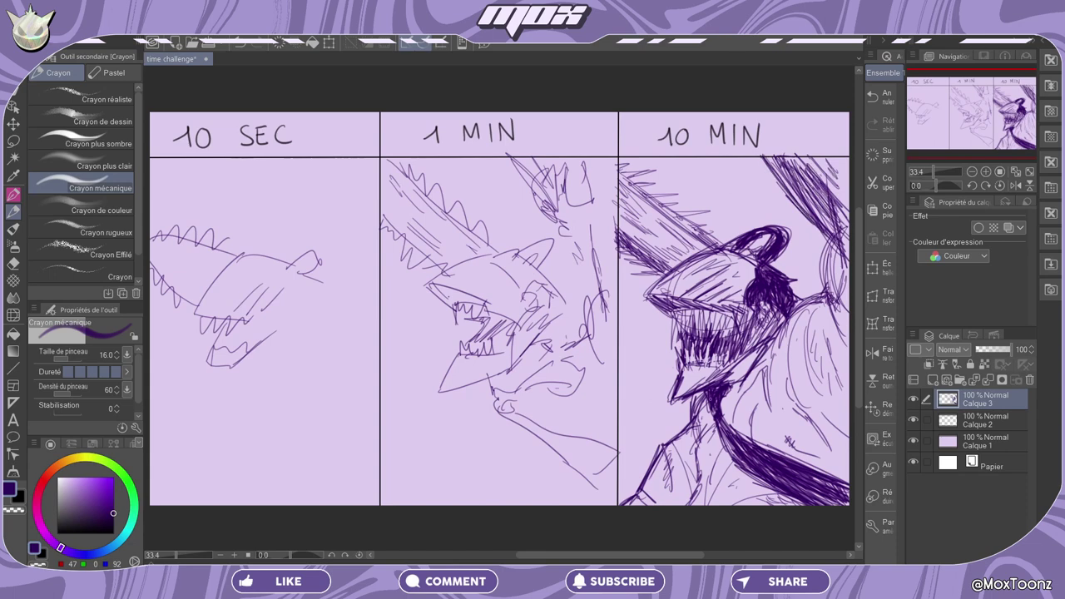
Draw drips trailing from the 10 MIN creature's mouth and a liquid splash above the spiked blade.
drag(796, 348, 788, 371)
mouse_move(666, 348)
mouse_down()
mouse_move(640, 389)
mouse_move(676, 368)
mouse_up()
drag(669, 320, 649, 323)
mouse_move(651, 179)
mouse_down()
mouse_move(677, 176)
mouse_move(700, 194)
mouse_up()
mouse_move(701, 164)
mouse_down()
mouse_move(713, 172)
mouse_move(698, 169)
mouse_up()
mouse_move(696, 170)
mouse_down()
mouse_move(699, 191)
mouse_move(640, 181)
mouse_move(730, 175)
mouse_up()
Add dark accent marks on the 10 MIN blade and head, plus contour strokes on the upper-right form and near shoulder.
mouse_move(648, 163)
mouse_down()
mouse_move(631, 173)
mouse_move(658, 224)
mouse_up()
drag(653, 232, 668, 247)
mouse_move(699, 263)
mouse_down()
mouse_move(684, 276)
mouse_move(721, 278)
mouse_up()
drag(822, 167, 848, 199)
drag(822, 302, 812, 341)
Hatch the far shoulder and the shirt beside the neck below the 10 MIN creature's jaw.
drag(672, 456, 644, 493)
mouse_move(649, 474)
mouse_down()
mouse_move(642, 495)
mouse_move(654, 484)
mouse_up()
drag(696, 407, 657, 494)
drag(679, 435, 666, 444)
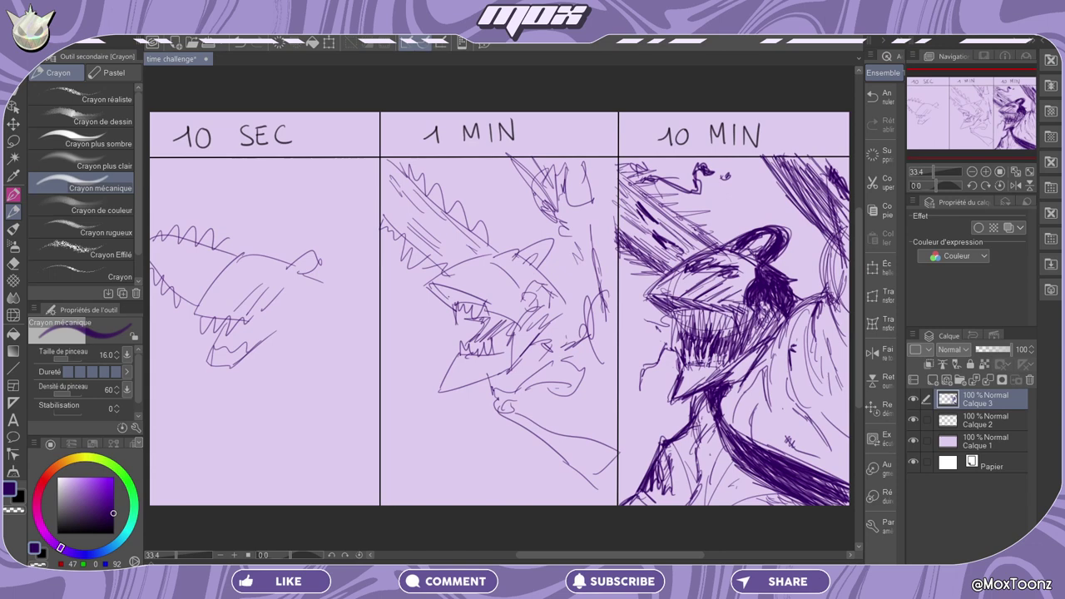
Darken the near shoulder's edge and the contour rising from it to the hatched form in the 10 MIN upper-right corner.
mouse_move(796, 305)
mouse_down()
mouse_move(826, 297)
mouse_move(813, 330)
mouse_up()
drag(829, 280, 820, 302)
mouse_move(820, 252)
mouse_down()
mouse_move(828, 301)
mouse_move(821, 290)
mouse_up()
mouse_move(758, 155)
mouse_down()
mouse_move(835, 246)
mouse_move(780, 184)
mouse_move(832, 211)
mouse_up()
drag(801, 167, 839, 206)
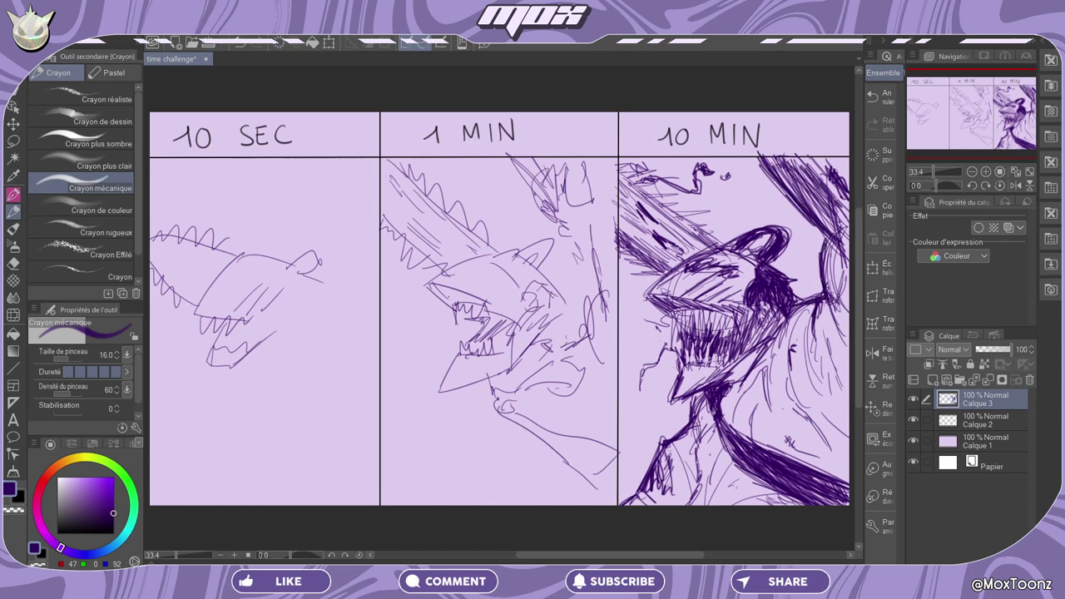
drag(842, 157, 807, 198)
Draw long fold lines down the near shoulder and sleeve of the 10 MIN creature.
drag(812, 340, 842, 418)
mouse_move(826, 300)
mouse_down()
mouse_move(841, 356)
mouse_move(833, 338)
mouse_up()
drag(833, 320, 849, 354)
mouse_move(830, 309)
mouse_down()
mouse_move(848, 342)
mouse_move(835, 329)
mouse_up()
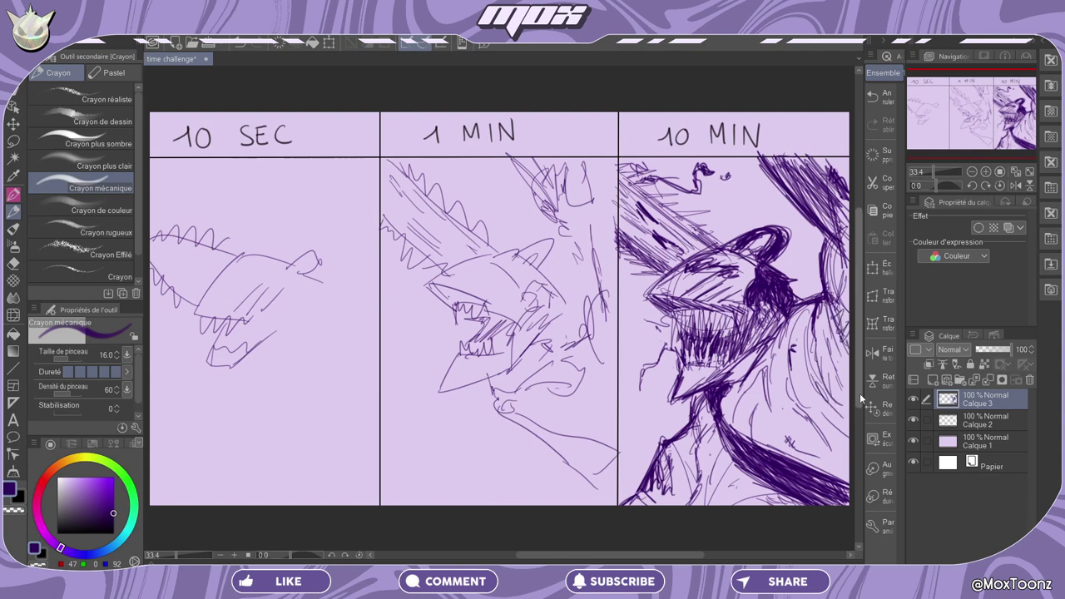
Sharpen the 10 MIN lower jaw's underside, the front of the mouth and the pointed tip of the snout.
drag(672, 401, 724, 381)
drag(672, 405, 704, 387)
drag(684, 348, 675, 357)
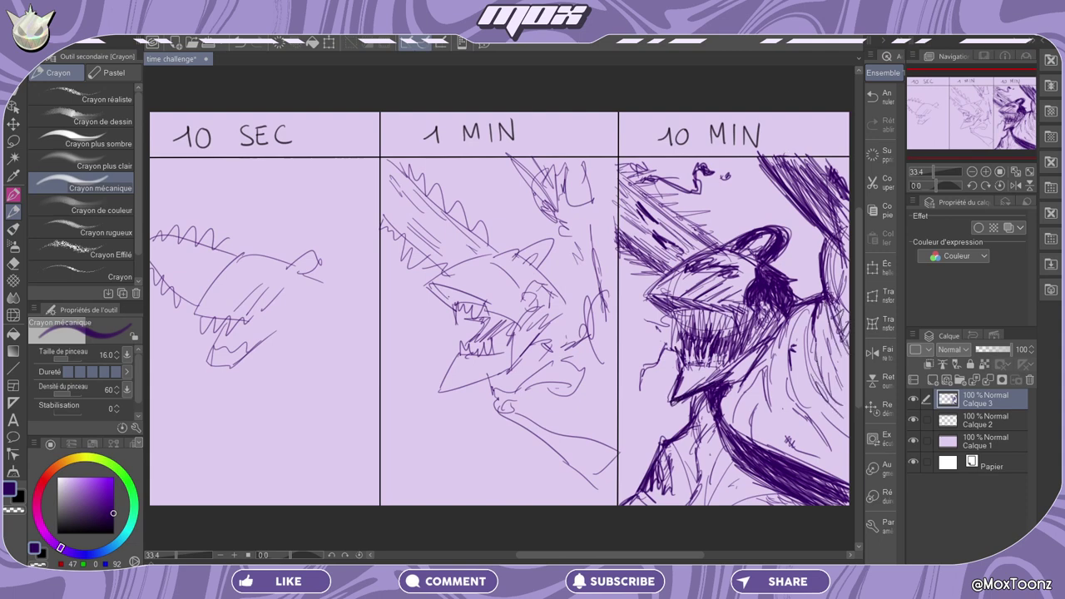
mouse_move(643, 295)
mouse_down()
mouse_move(675, 316)
mouse_move(724, 247)
mouse_move(757, 256)
mouse_move(749, 295)
mouse_move(751, 281)
mouse_move(672, 295)
mouse_up()
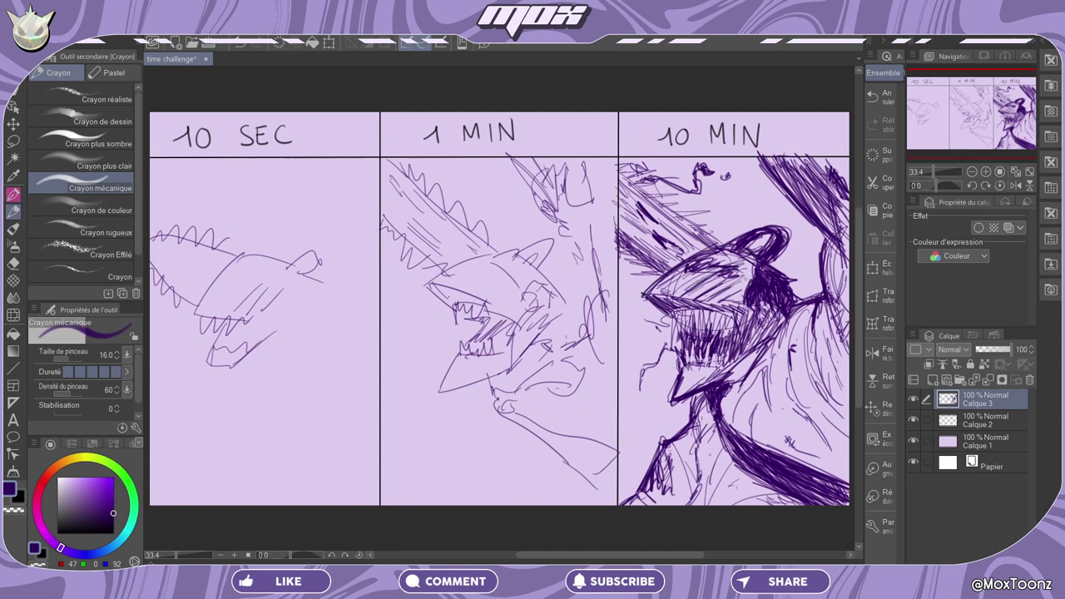
Hatch the top of the 10 MIN head and shade the lower jaw with diagonal strokes.
drag(746, 276, 712, 296)
mouse_move(731, 258)
mouse_down()
mouse_move(674, 290)
mouse_move(681, 281)
mouse_up()
drag(691, 368, 675, 392)
mouse_move(704, 368)
mouse_down()
mouse_move(677, 393)
mouse_move(687, 372)
mouse_move(703, 382)
mouse_up()
drag(740, 360, 701, 379)
drag(749, 351, 719, 379)
drag(776, 325, 760, 341)
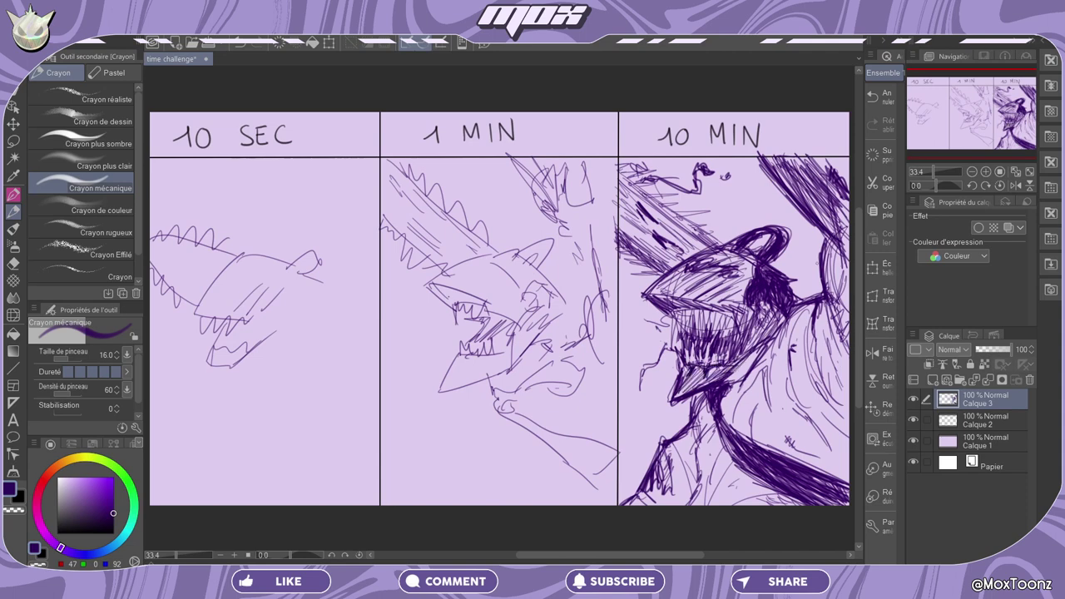
Hatch the far shoulder, the shirt around the tie and the near shoulder in the 10 MIN column.
drag(657, 458, 667, 501)
mouse_move(664, 446)
mouse_down()
mouse_move(681, 496)
mouse_move(689, 490)
mouse_up()
mouse_move(678, 439)
mouse_down()
mouse_move(695, 486)
mouse_move(703, 474)
mouse_up()
drag(769, 360, 721, 408)
drag(814, 306, 802, 358)
drag(843, 391, 819, 439)
mouse_move(739, 398)
mouse_down()
mouse_move(702, 456)
mouse_move(697, 504)
mouse_up()
drag(762, 343, 737, 385)
Cross-hatch the 10 MIN head and cover the spiked blade's body with dense diagonal hatching.
drag(706, 278, 663, 301)
drag(618, 188, 674, 258)
mouse_move(622, 167)
mouse_down()
mouse_move(704, 237)
mouse_move(710, 213)
mouse_move(713, 223)
mouse_up()
mouse_move(649, 195)
mouse_down()
mouse_move(685, 217)
mouse_move(676, 210)
mouse_up()
drag(631, 175, 704, 231)
drag(652, 208, 724, 244)
drag(615, 223, 677, 265)
drag(621, 243, 661, 274)
drag(664, 214, 699, 239)
drag(642, 200, 656, 210)
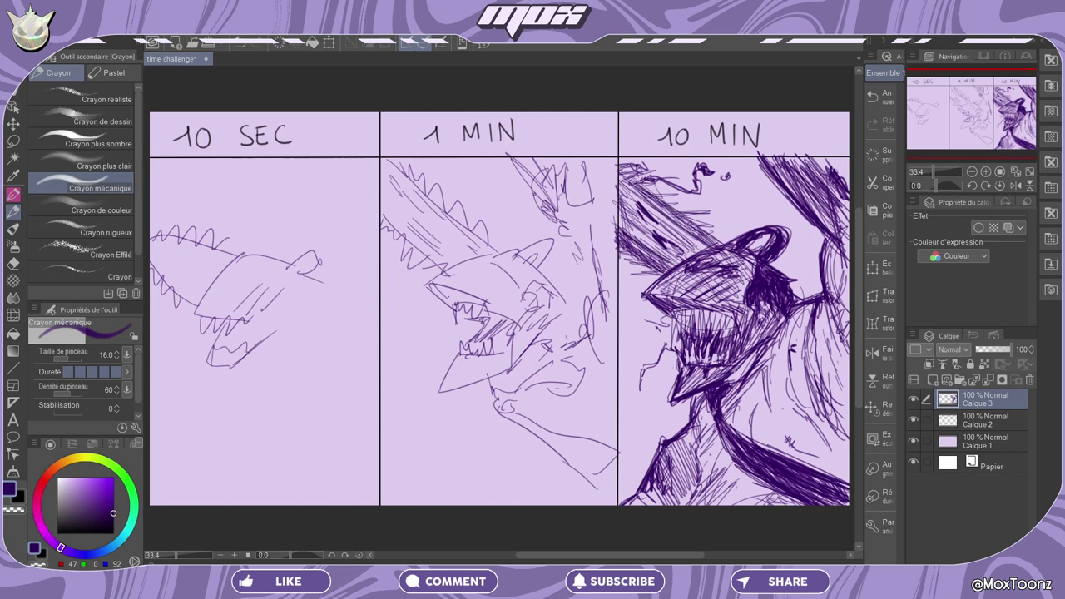
Shade the 10 MIN torso with hatching behind the jaw and cross-hatching above the tie's lower end.
drag(775, 336, 751, 372)
mouse_move(752, 360)
mouse_down()
mouse_move(735, 374)
mouse_move(748, 390)
mouse_move(733, 415)
mouse_up()
mouse_move(760, 375)
mouse_down()
mouse_move(730, 435)
mouse_move(744, 447)
mouse_up()
drag(796, 406, 814, 469)
drag(806, 407, 824, 473)
drag(821, 410, 835, 479)
drag(838, 434, 843, 478)
drag(793, 434, 846, 465)
drag(820, 455, 848, 477)
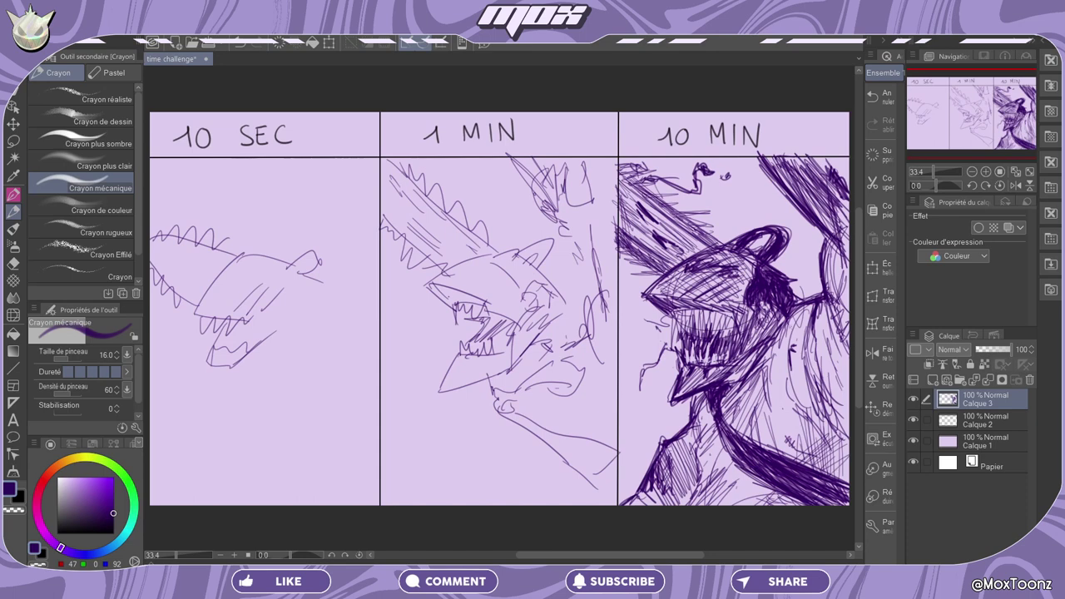
Cross-hatch the near shoulder, the shirt below the tie and the far shoulder, and darken the near shoulder's upper contour.
drag(805, 315, 787, 342)
drag(813, 308, 771, 361)
drag(753, 403, 697, 473)
drag(706, 474, 677, 503)
drag(663, 444, 689, 472)
drag(836, 273, 829, 318)
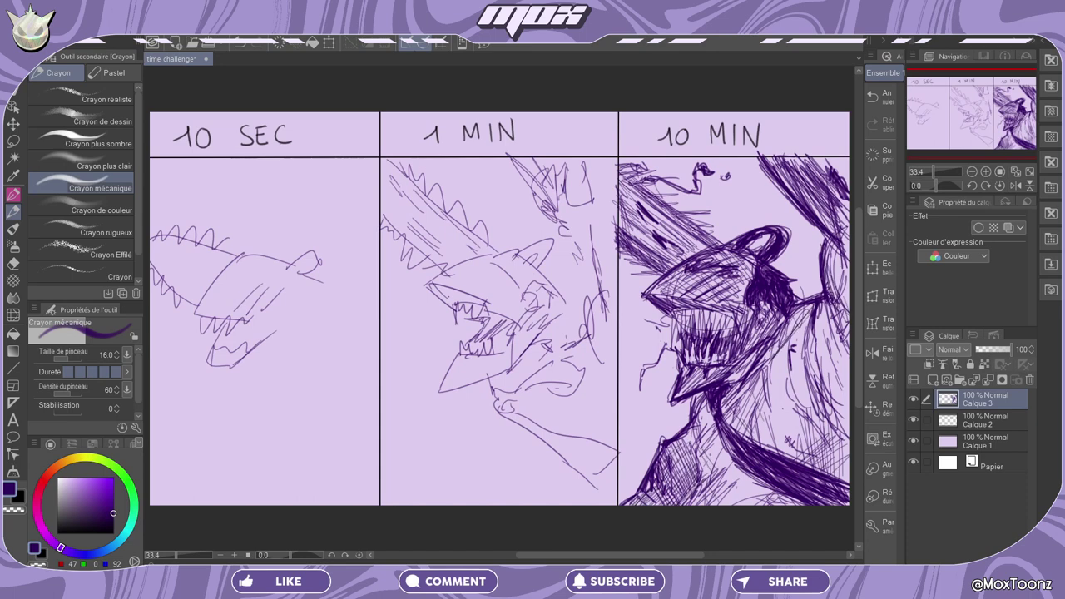
Add crossing strokes to the dark upper-right form in the 10 MIN column and widen its outer edge.
drag(767, 168, 809, 156)
mouse_move(840, 155)
mouse_down()
mouse_move(789, 192)
mouse_move(806, 178)
mouse_up()
drag(829, 158, 784, 200)
drag(822, 208, 808, 220)
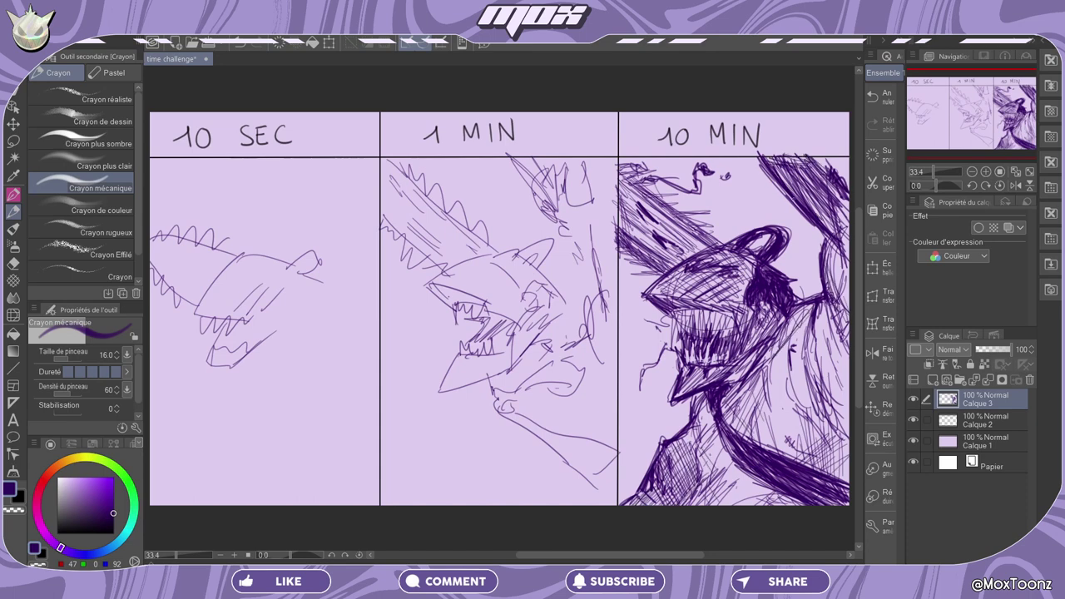
drag(755, 165, 801, 208)
mouse_move(747, 162)
mouse_down()
mouse_move(814, 221)
mouse_move(785, 192)
mouse_up()
drag(803, 151, 832, 173)
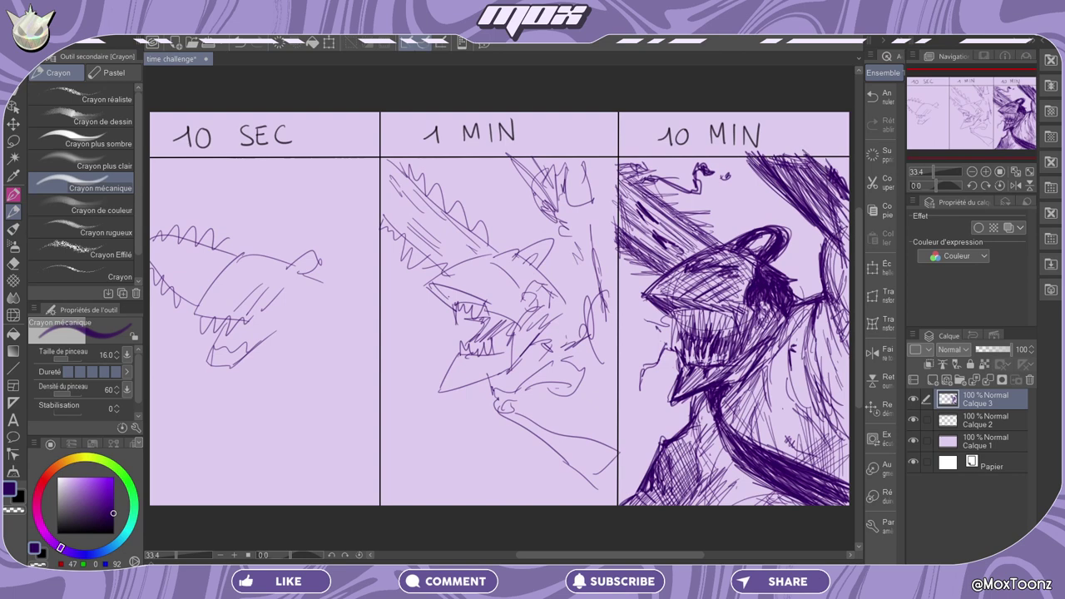
Thicken the splash above the 10 MIN blade and scatter small droplets beside it.
drag(641, 168, 666, 176)
drag(686, 176, 701, 190)
drag(692, 168, 704, 173)
mouse_move(728, 175)
mouse_down()
mouse_move(716, 189)
mouse_move(757, 196)
mouse_up()
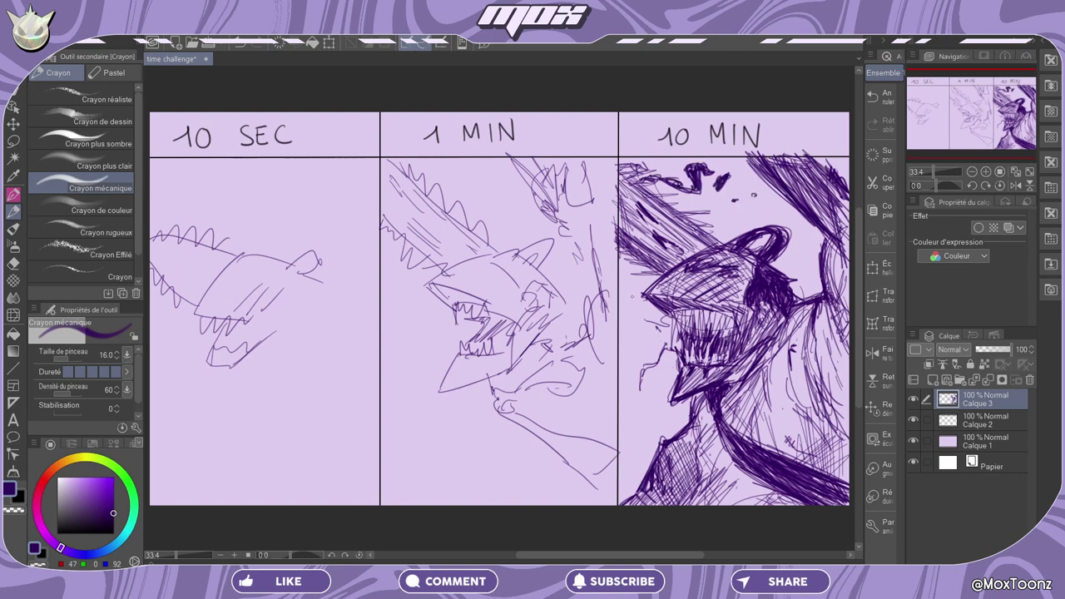
Add splatter and thicker drips in front of the 10 MIN creature's mouth, and hatch more of the torso above the tie.
drag(633, 297, 634, 309)
mouse_move(636, 316)
mouse_down()
mouse_move(629, 346)
mouse_move(628, 334)
mouse_up()
click(893, 123)
drag(632, 317, 630, 343)
drag(633, 284, 633, 288)
drag(619, 270, 620, 290)
drag(675, 350, 632, 393)
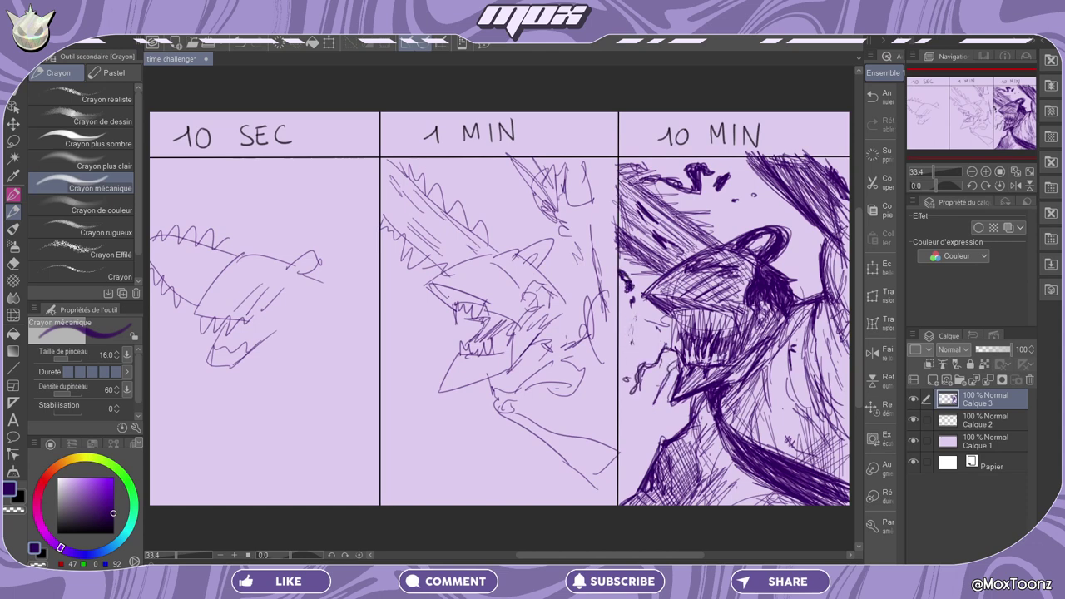
mouse_move(674, 327)
mouse_down()
mouse_move(619, 333)
mouse_move(676, 327)
mouse_move(639, 332)
mouse_up()
click(770, 208)
drag(788, 419, 819, 464)
drag(774, 403, 803, 447)
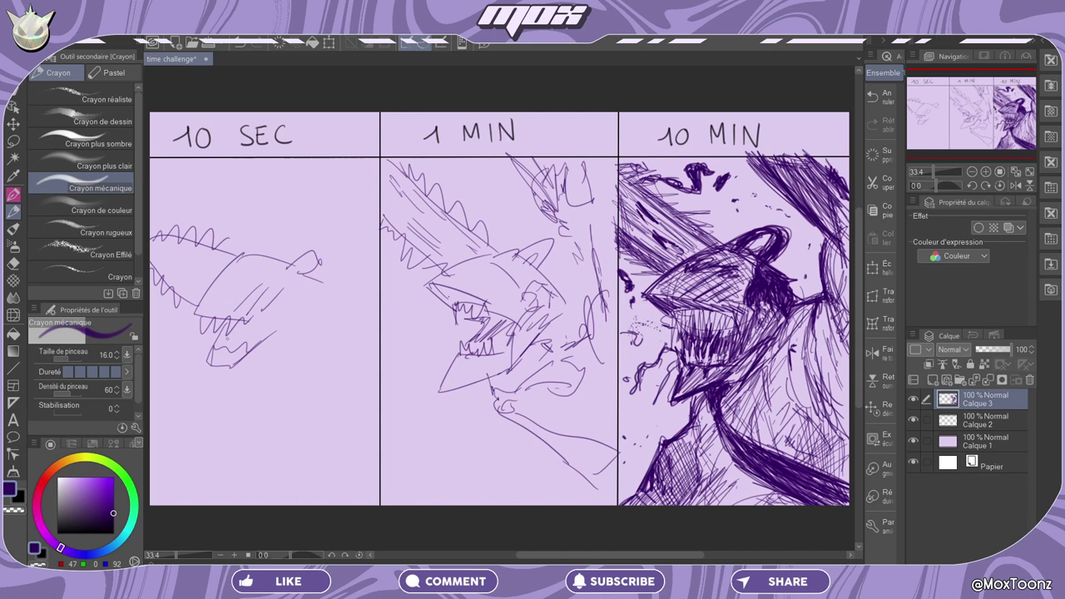
Doodle a small smiling figure with spiky hair and raised arms at the bottom of the 10 SEC column.
drag(276, 383, 272, 399)
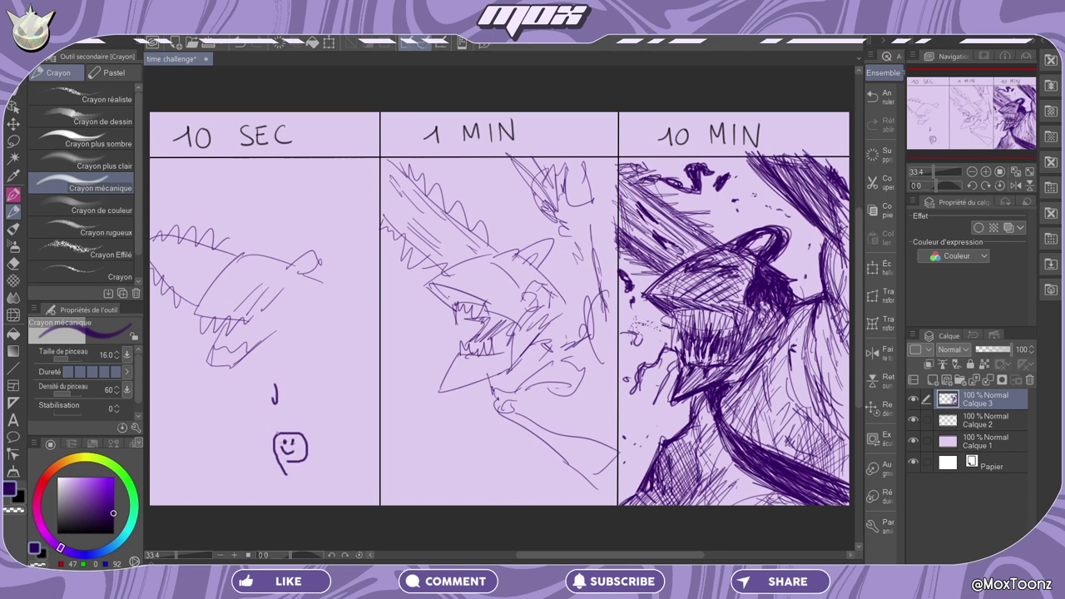
mouse_move(278, 435)
mouse_down()
mouse_move(266, 423)
mouse_move(291, 416)
mouse_move(314, 434)
mouse_move(291, 462)
mouse_move(243, 445)
mouse_move(254, 434)
mouse_move(246, 429)
mouse_move(236, 444)
mouse_up()
mouse_move(300, 468)
mouse_down()
mouse_move(340, 443)
mouse_move(344, 453)
mouse_move(286, 494)
mouse_move(292, 504)
mouse_move(336, 504)
mouse_up()
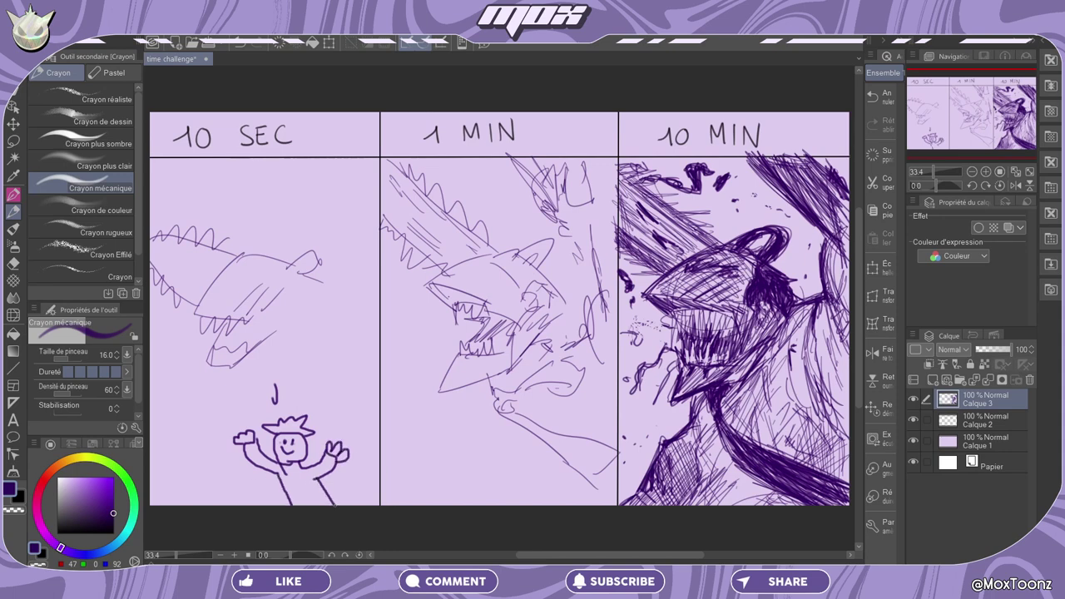
drag(284, 470, 304, 467)
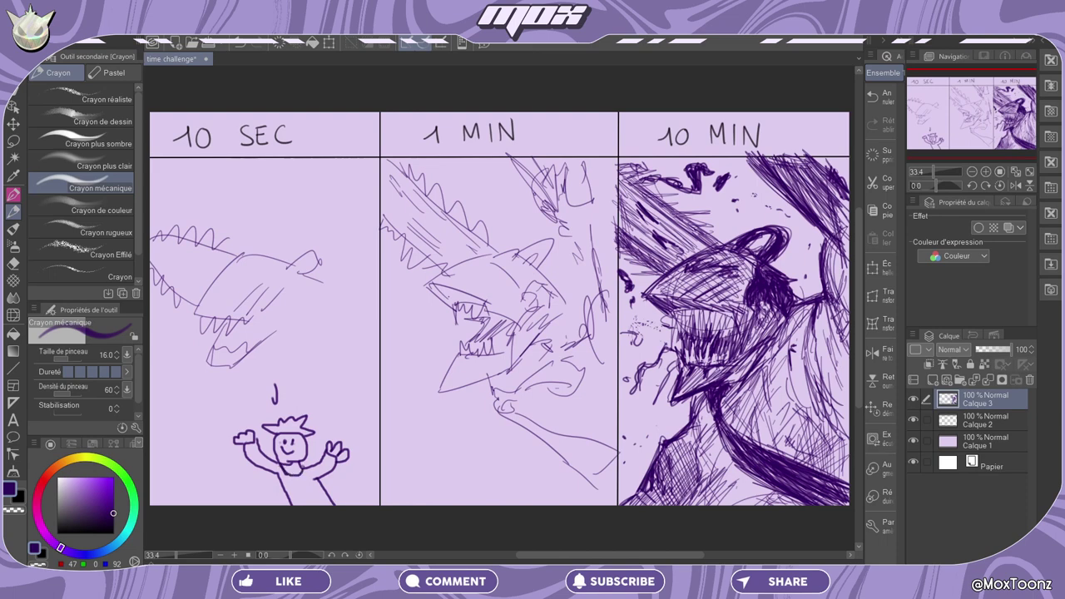